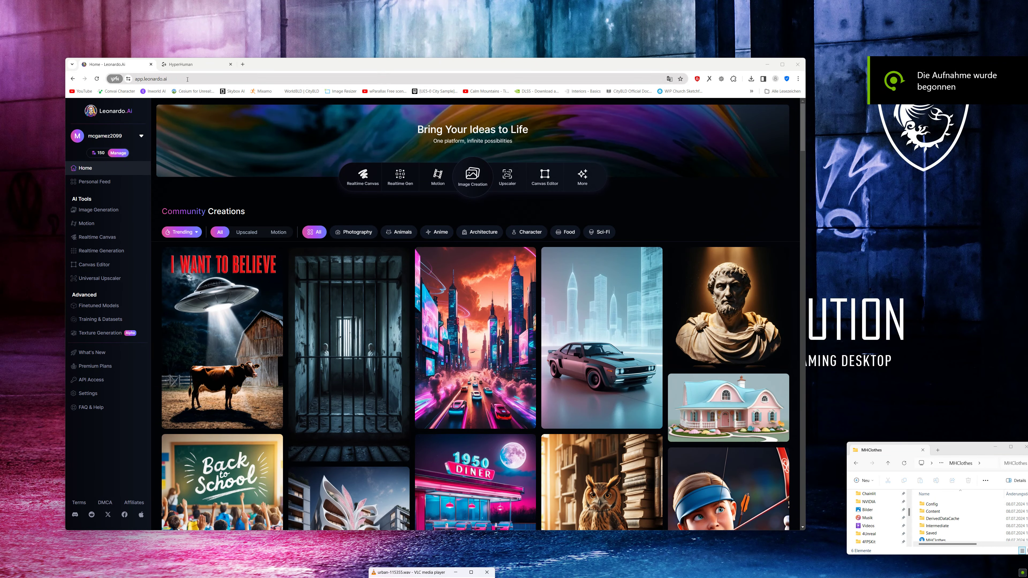
Generate a new batch of 3D Garfield character images from the prompt in Image Creation.
click(472, 176)
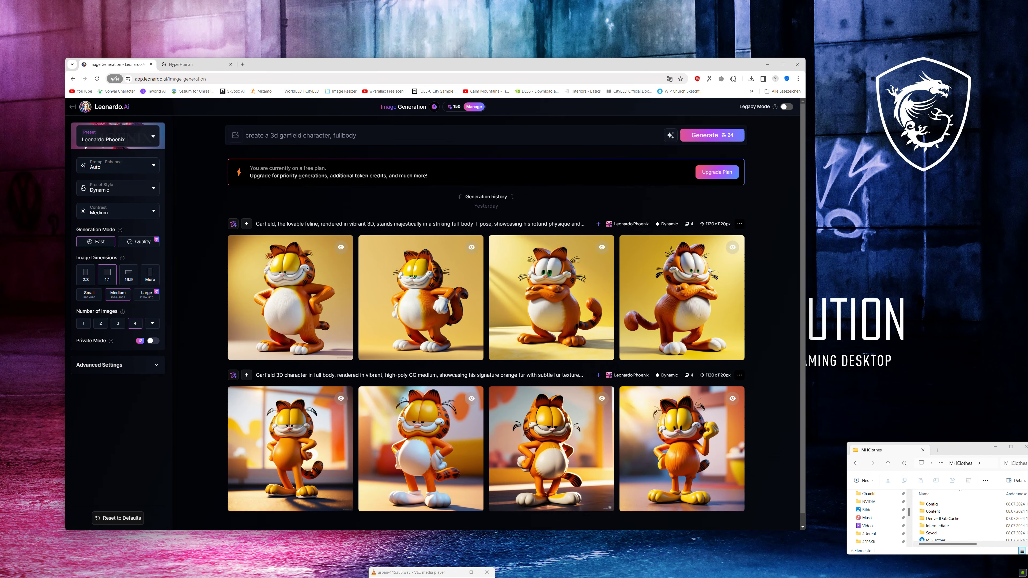
click(274, 135)
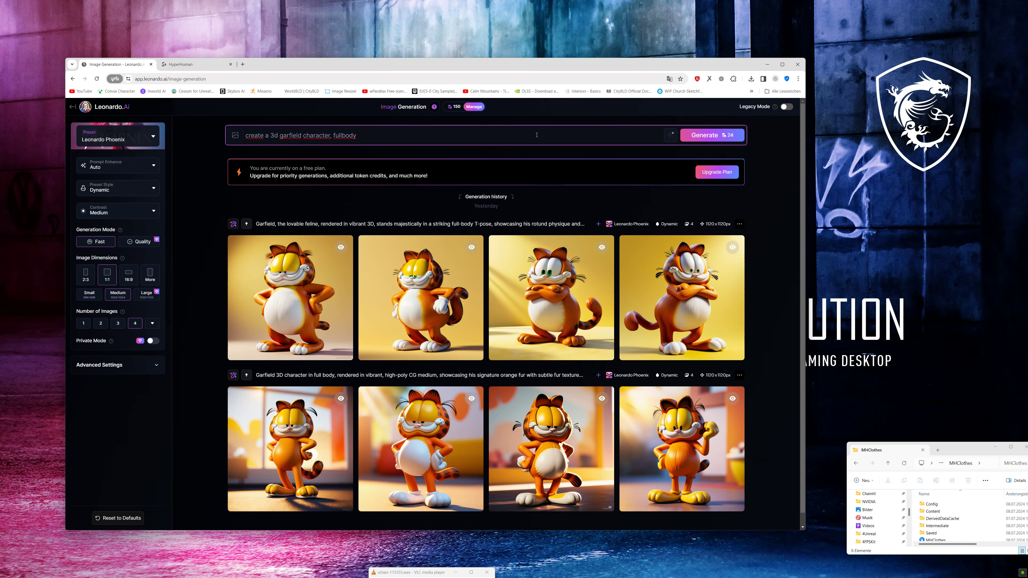
click(712, 134)
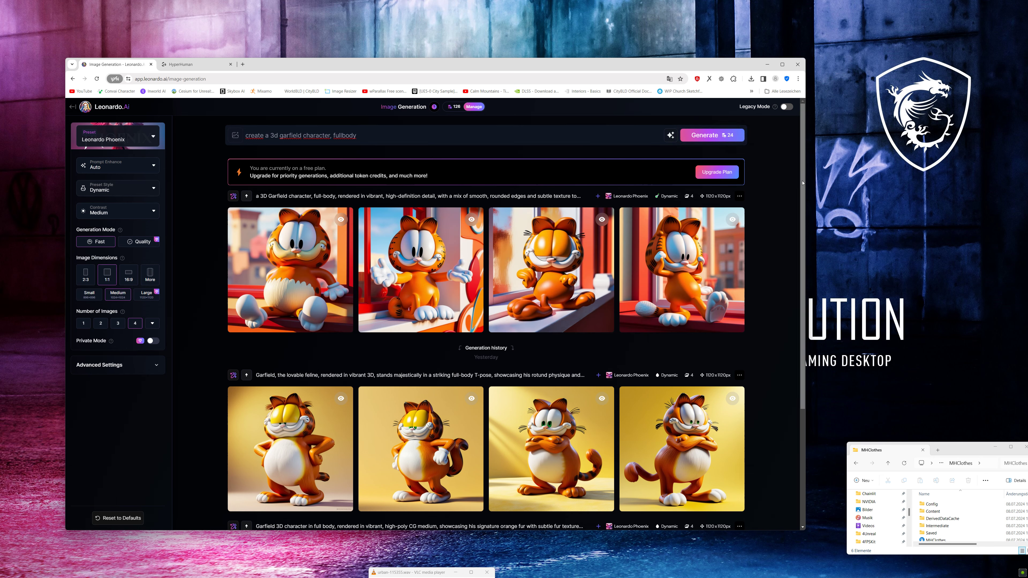
Download the full-body Garfield image as a JPG and go to the Rodin page.
scroll(296, 282, down, 4)
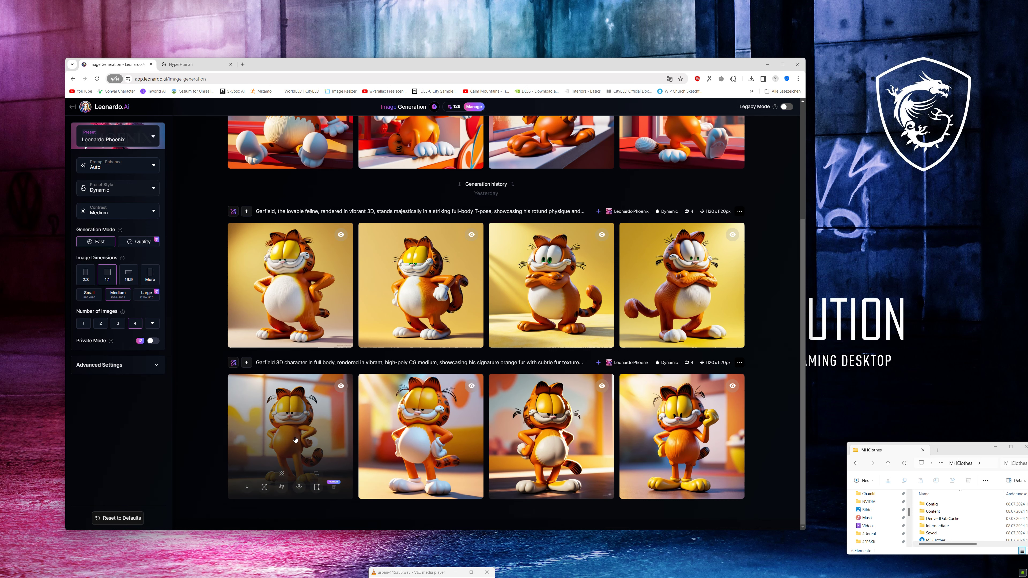
click(289, 423)
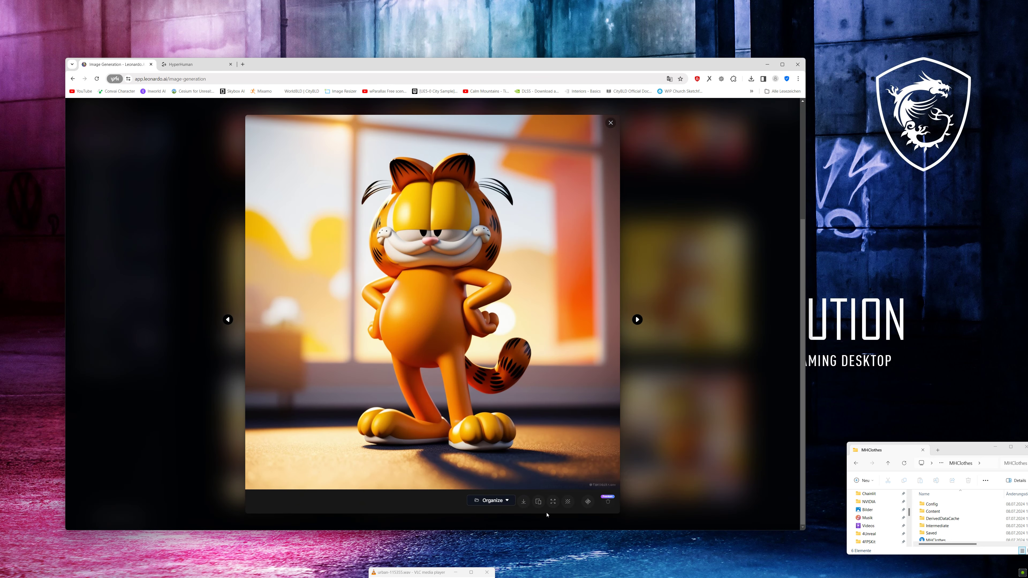
click(523, 503)
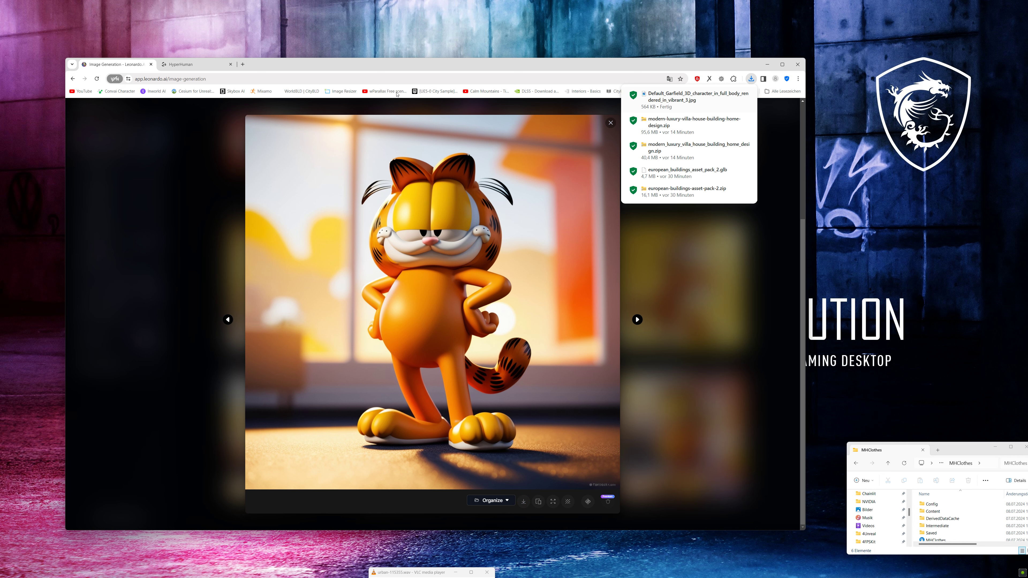
click(181, 64)
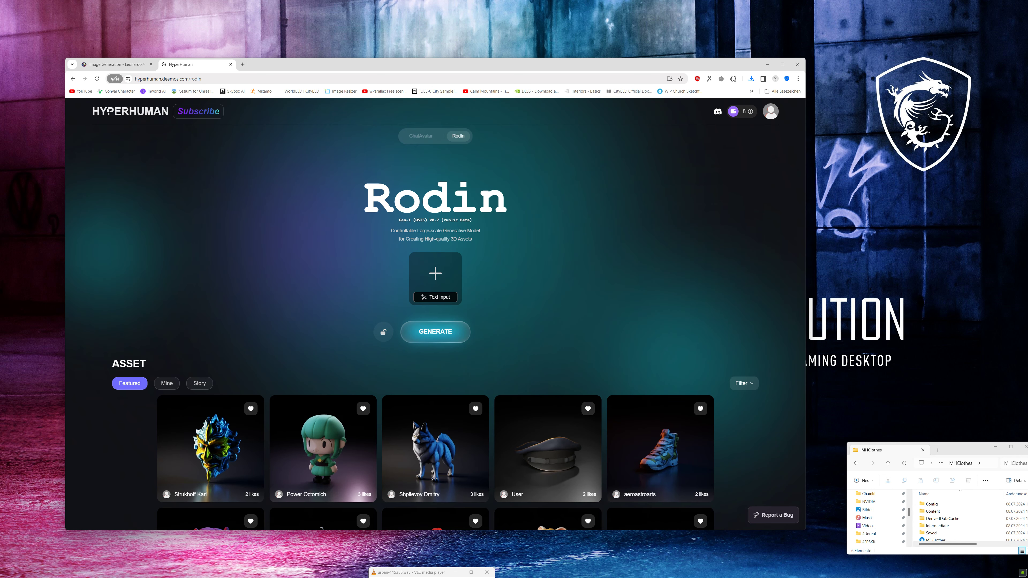
Upload the Garfield JPG from Downloads into Rodin to get a grey geometry preview.
mouse_move(185, 112)
click(436, 274)
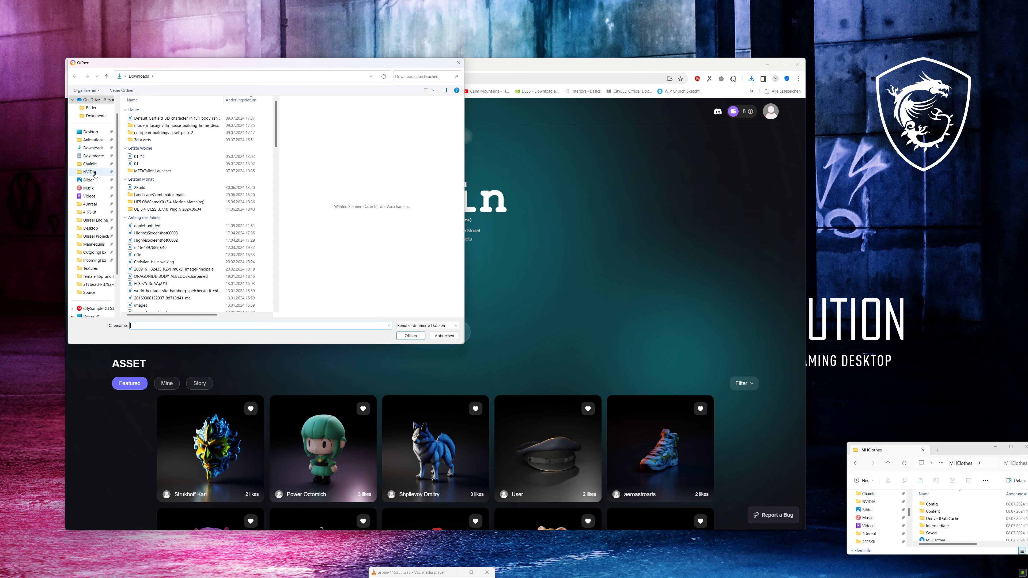
click(94, 147)
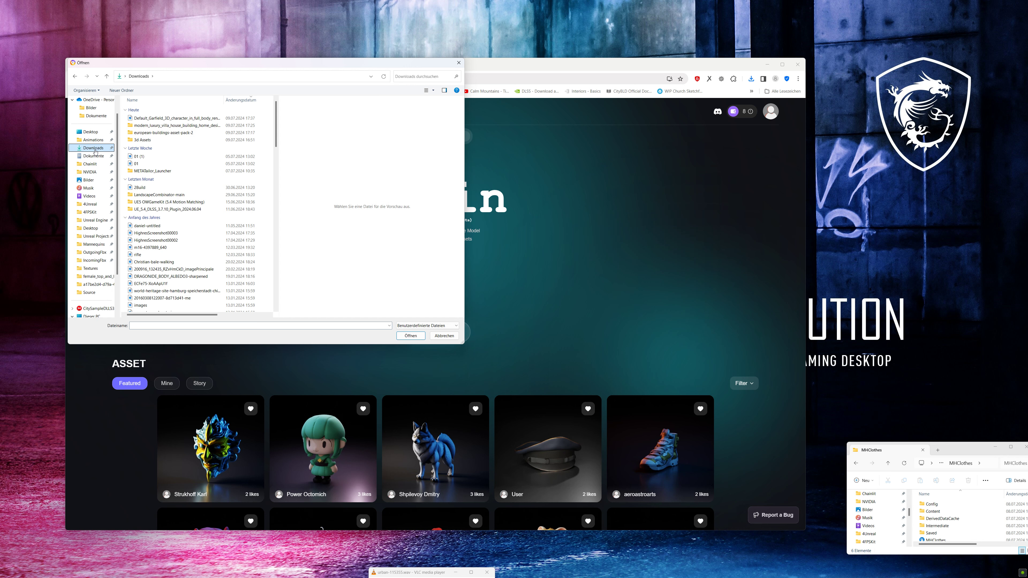
click(248, 119)
click(413, 338)
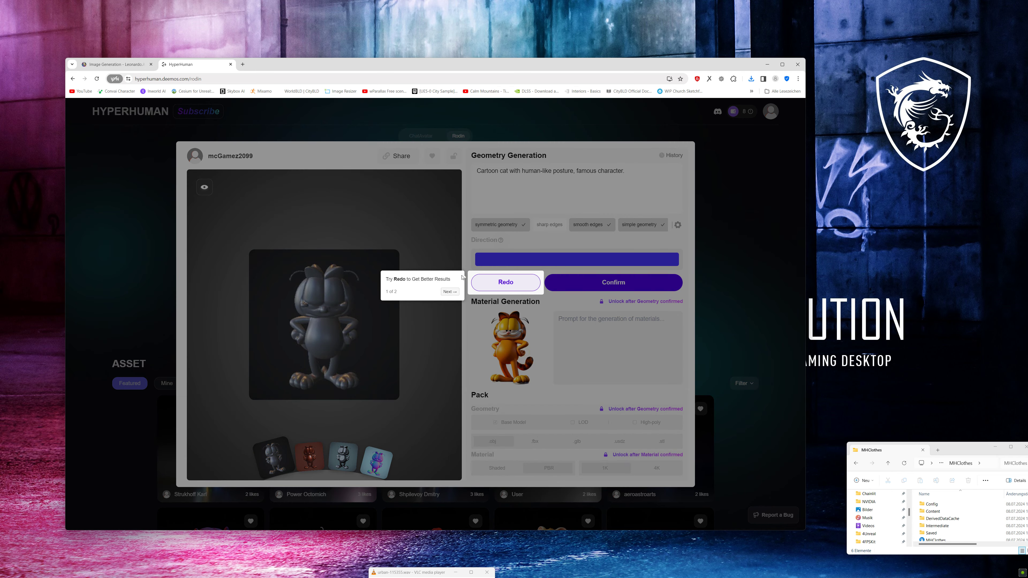
Redo the Rodin geometry generation to get a new standing-cat variant.
click(512, 284)
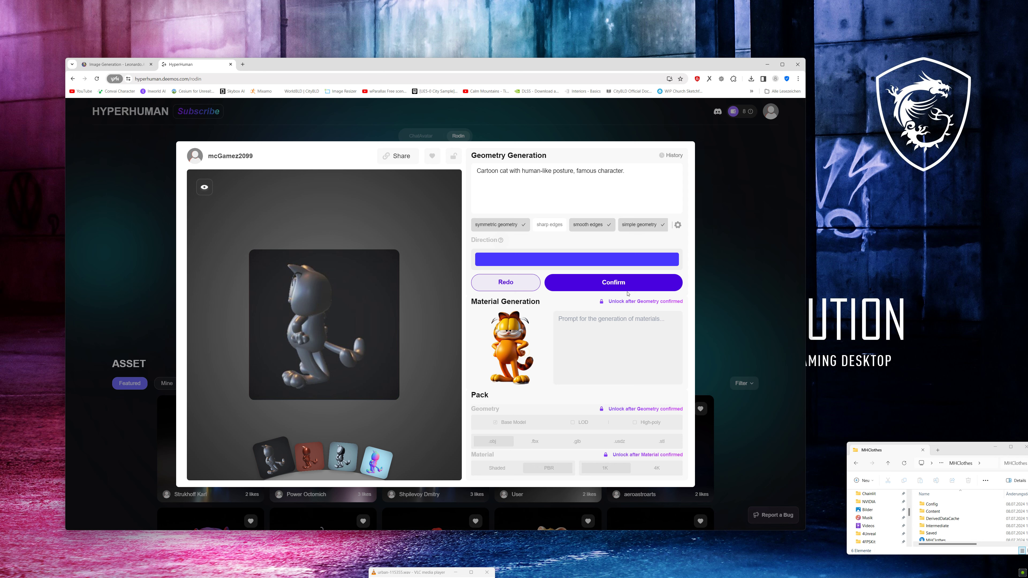
Confirm the geometry for 1 credit so the detailed untextured Garfield mesh generates.
mouse_move(627, 287)
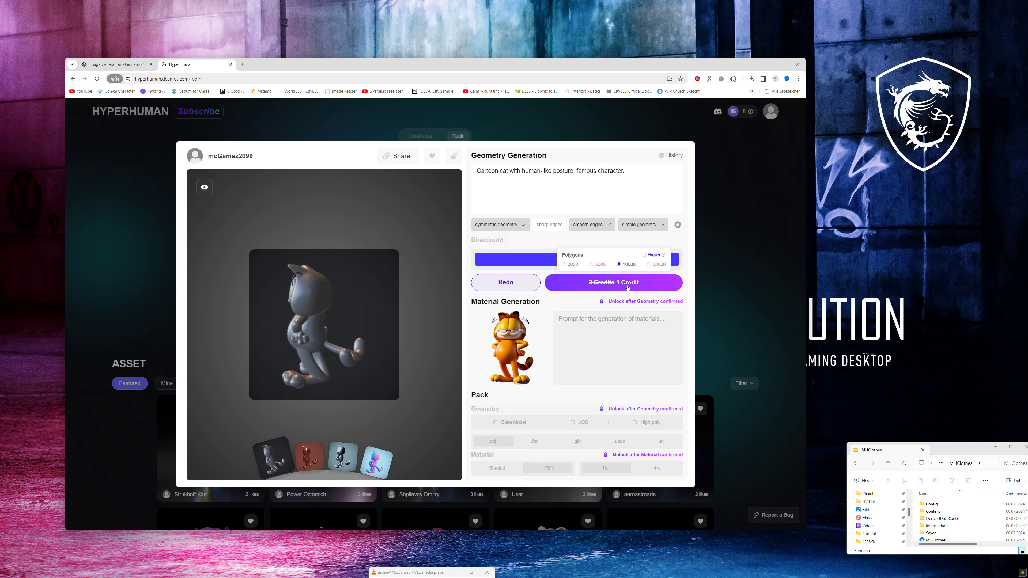
click(627, 282)
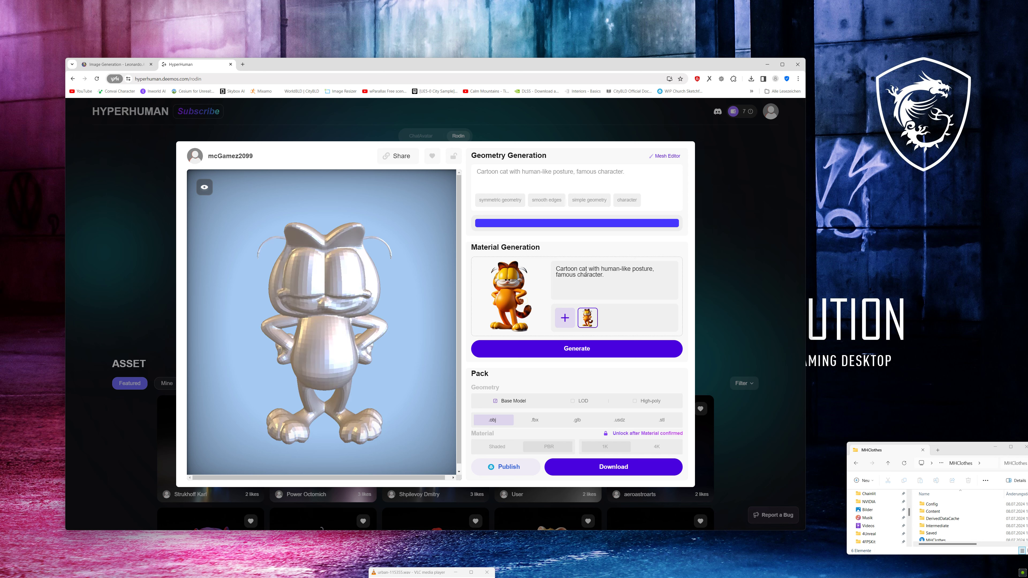
Generate the Garfield material for 1 credit, giving orange textures and yellow eyes.
drag(287, 323, 378, 315)
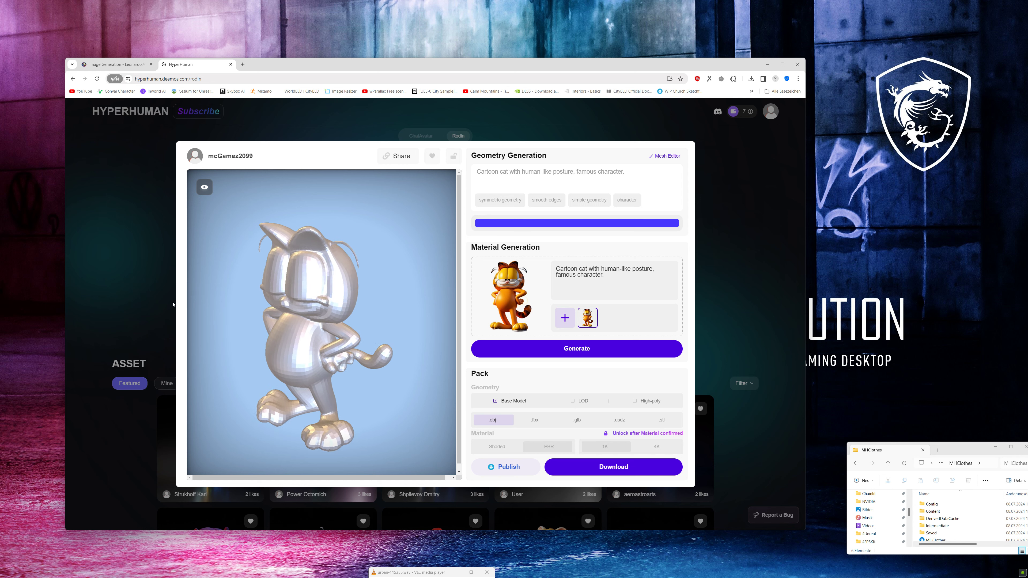
click(586, 353)
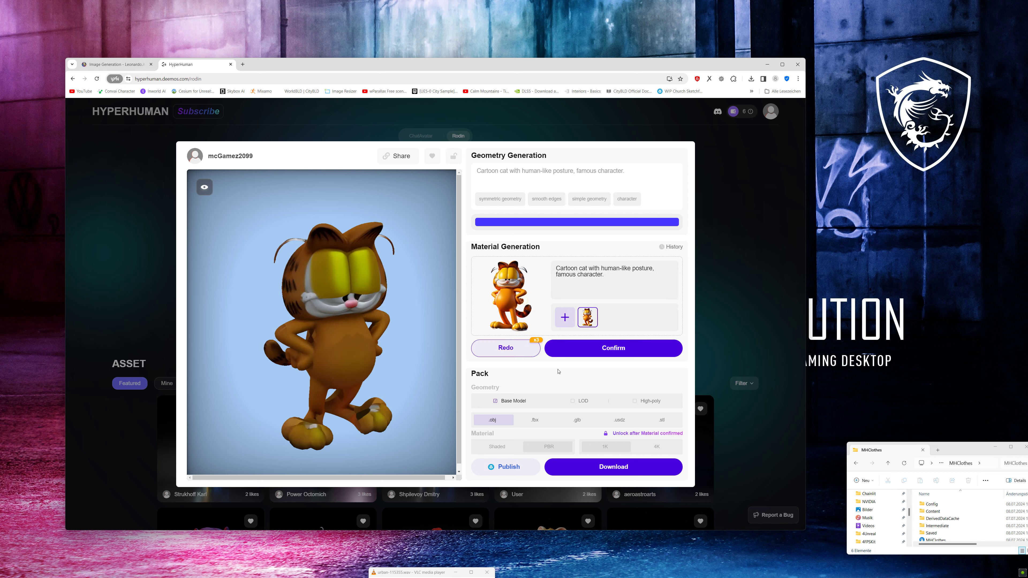
Confirm the material, download Garfield as an FBX pack with PBR 1K textures, and bring up Unreal.
click(630, 353)
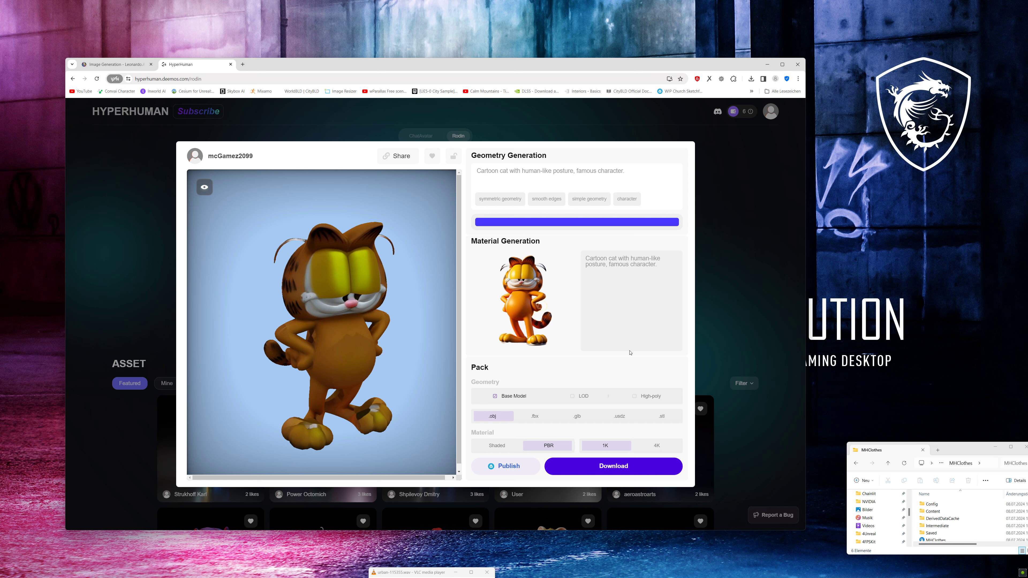
click(535, 417)
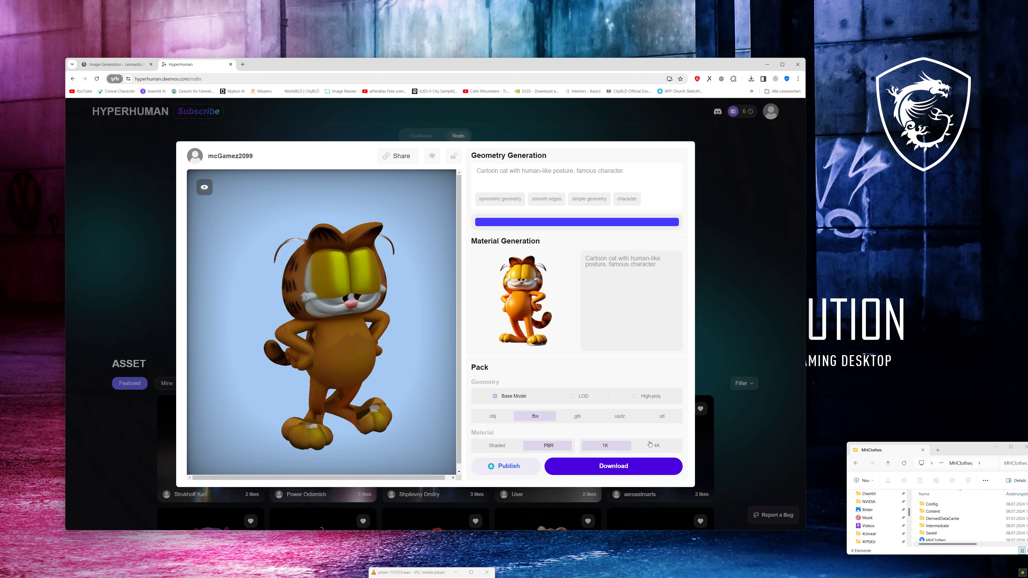
mouse_move(654, 447)
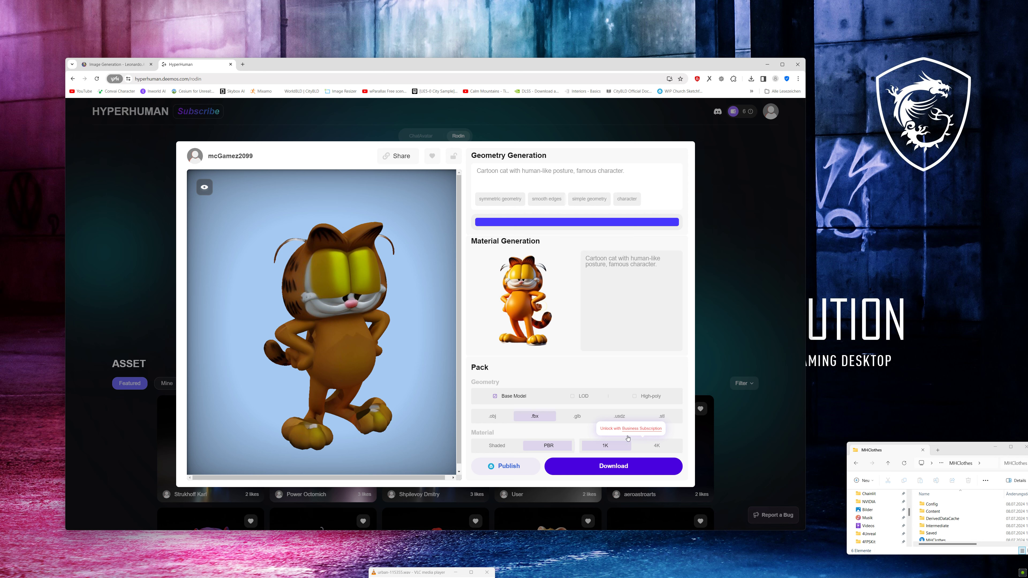
click(601, 461)
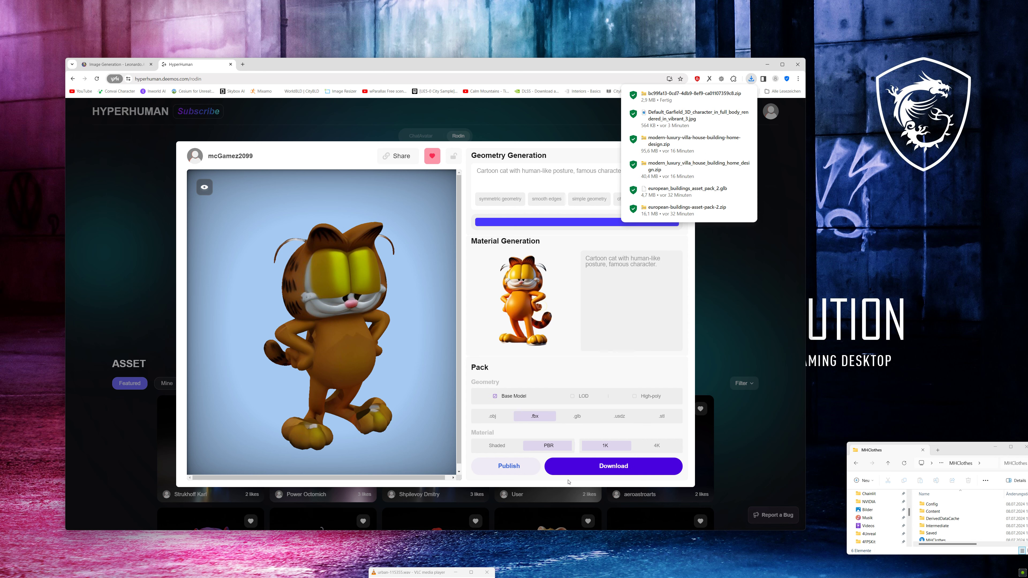
click(929, 540)
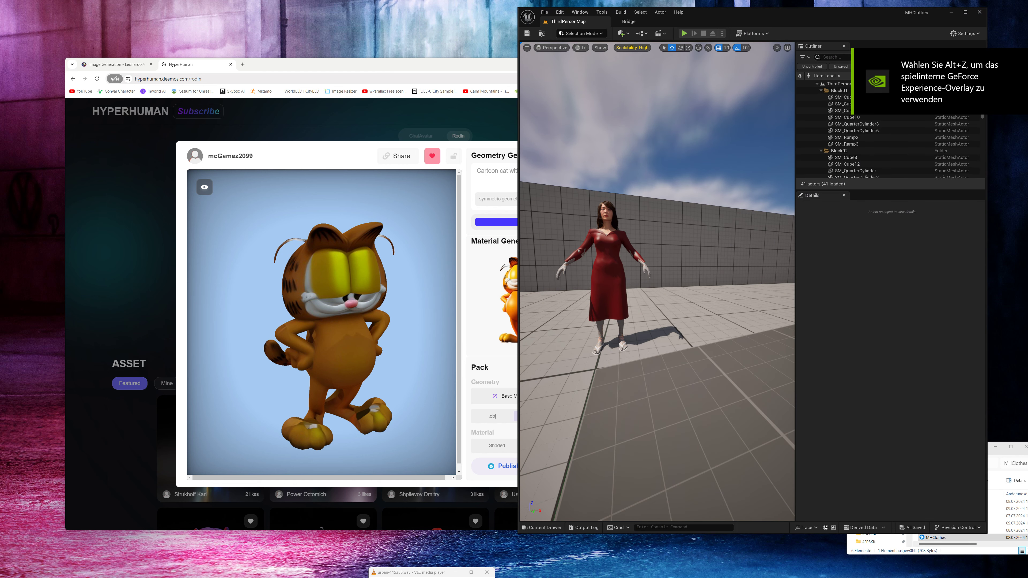
Create a new level from the Basic template in Unreal Engine.
click(544, 12)
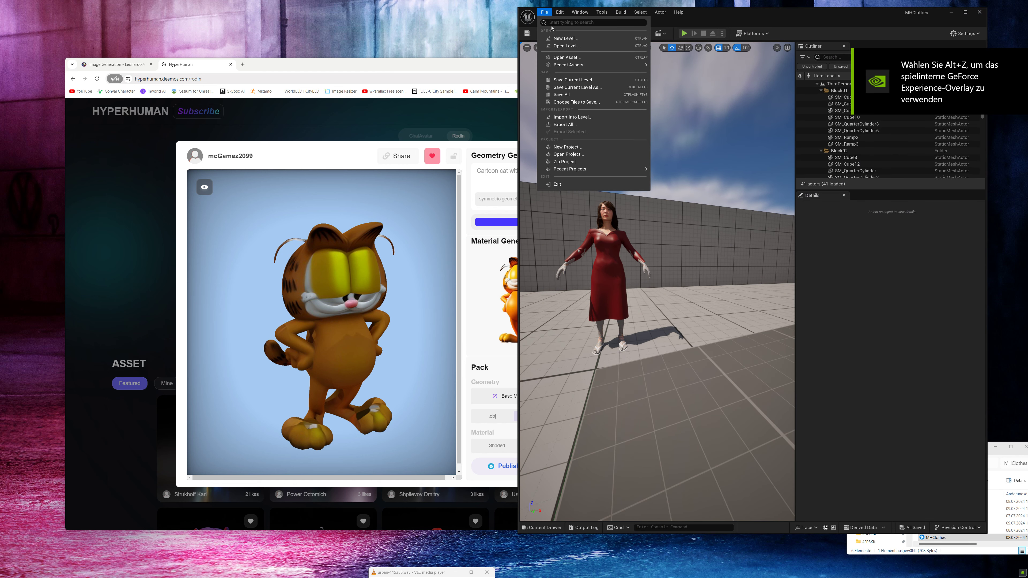
click(565, 38)
click(521, 249)
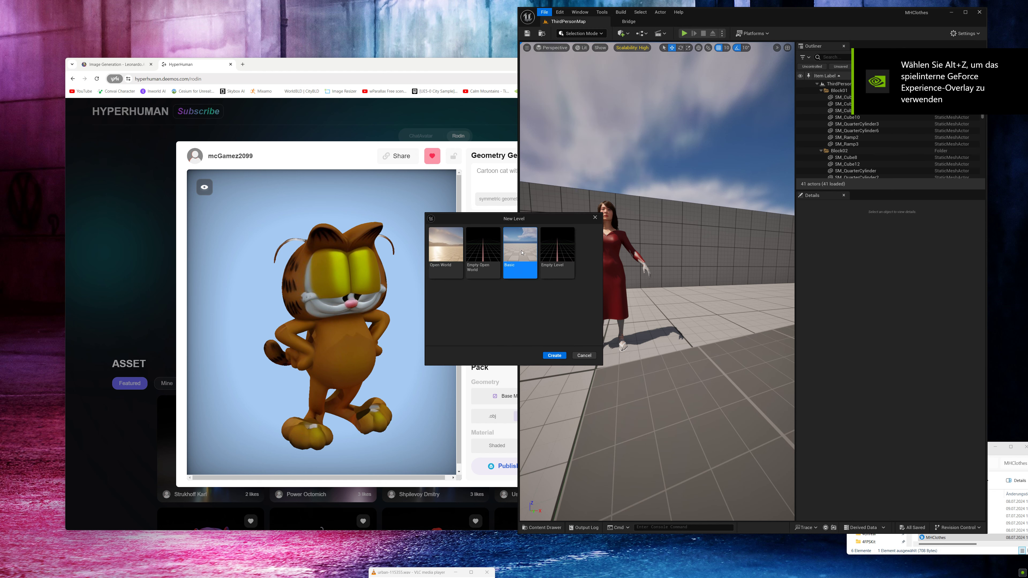
click(554, 357)
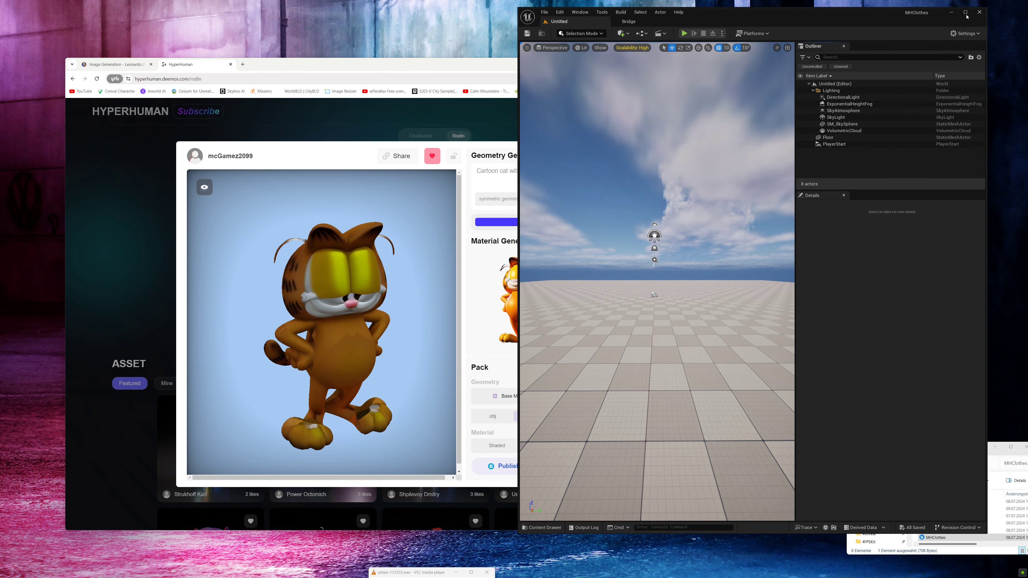
Maximize the Unreal editor and widen the level viewport.
click(966, 13)
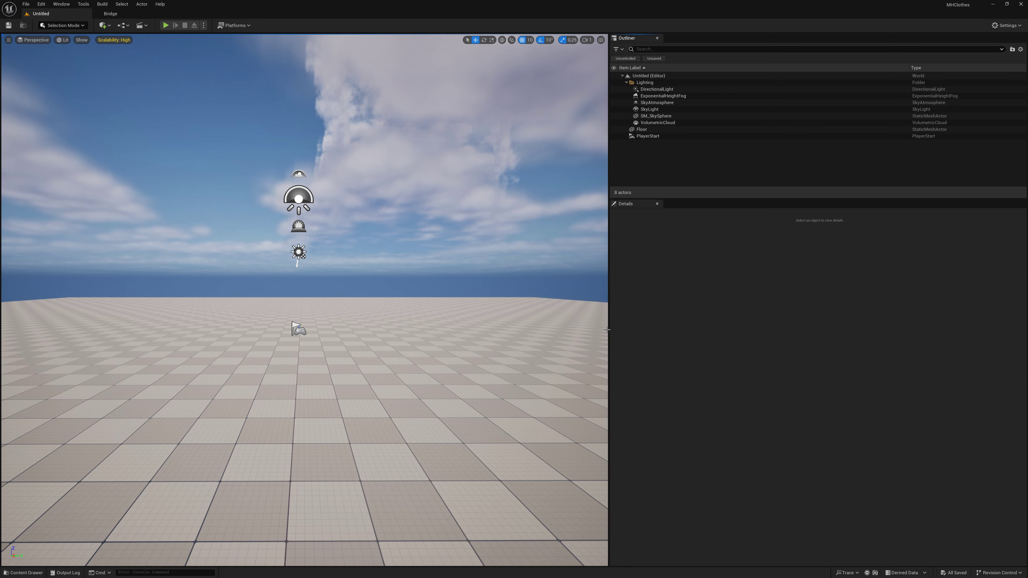
drag(607, 330, 706, 329)
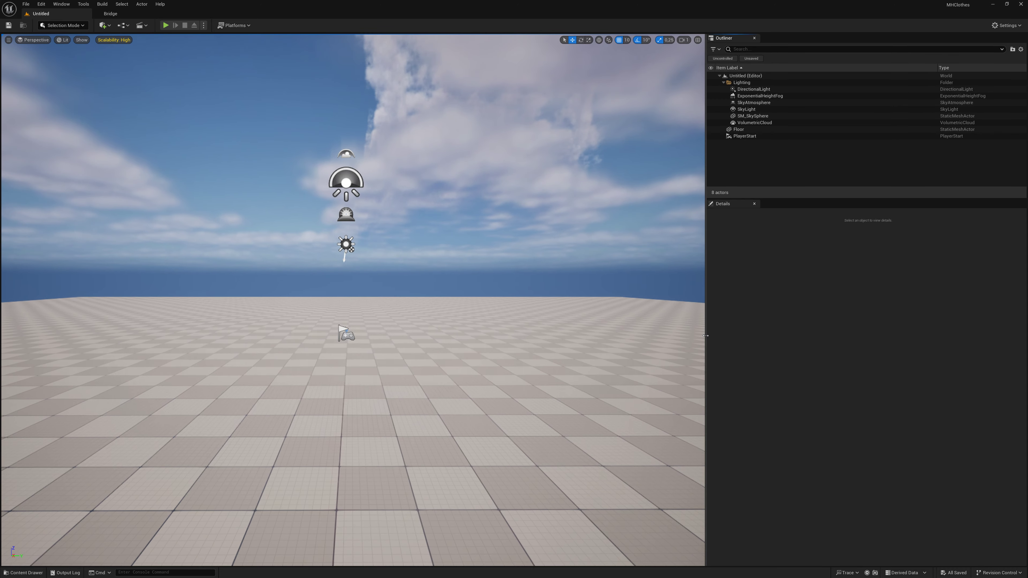
click(17, 573)
Create a new folder named garfield under Content.
right_click(35, 350)
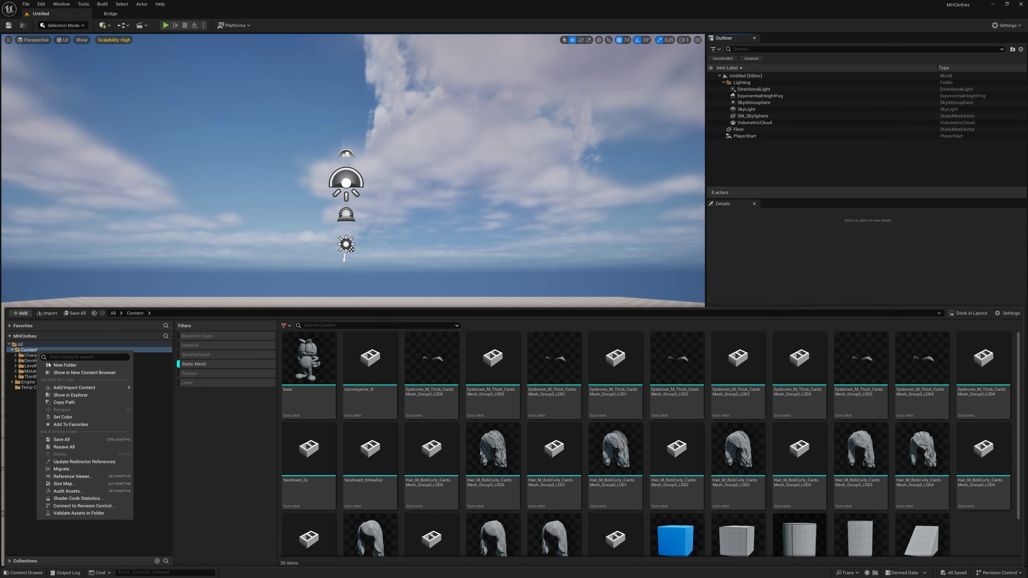
click(60, 365)
text(garfield)
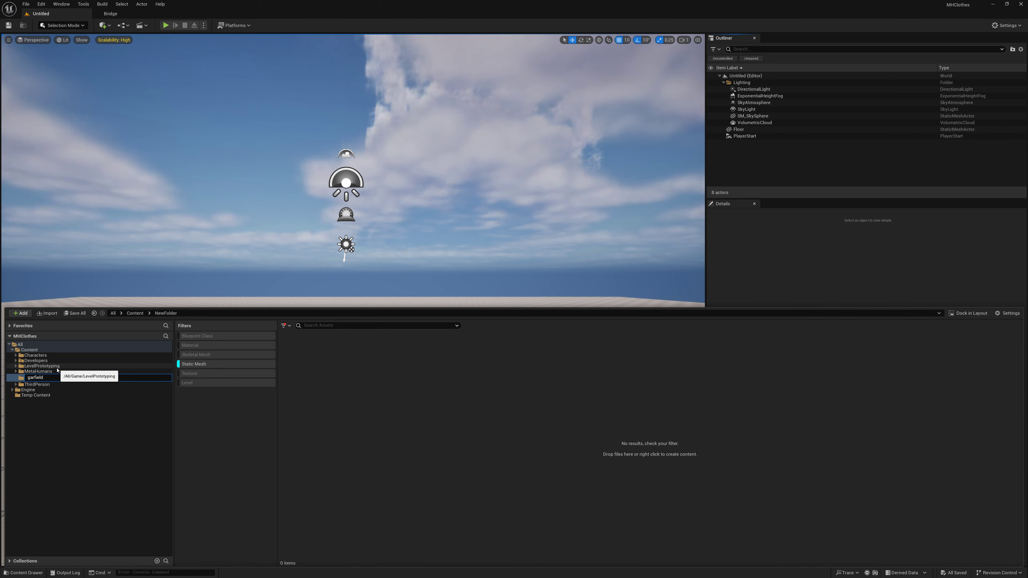
key(Return)
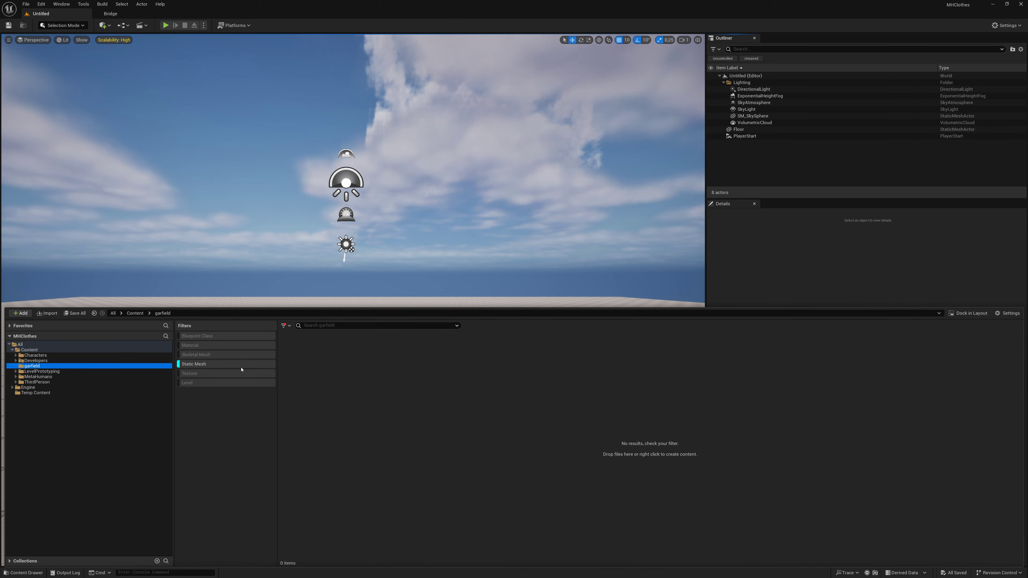
Import the Garfield character JPG from Downloads into the garfield folder.
click(251, 365)
right_click(320, 373)
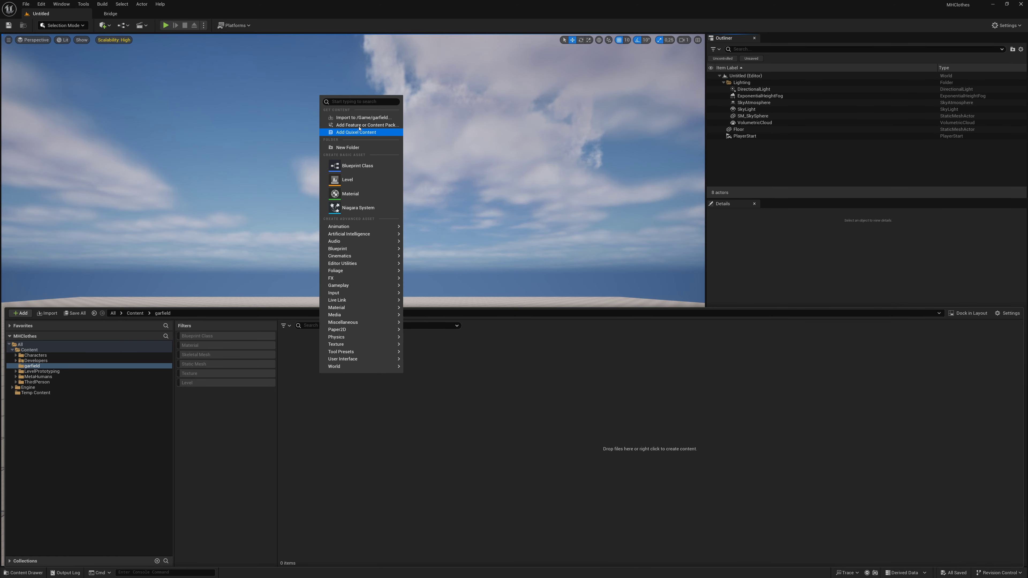
click(362, 119)
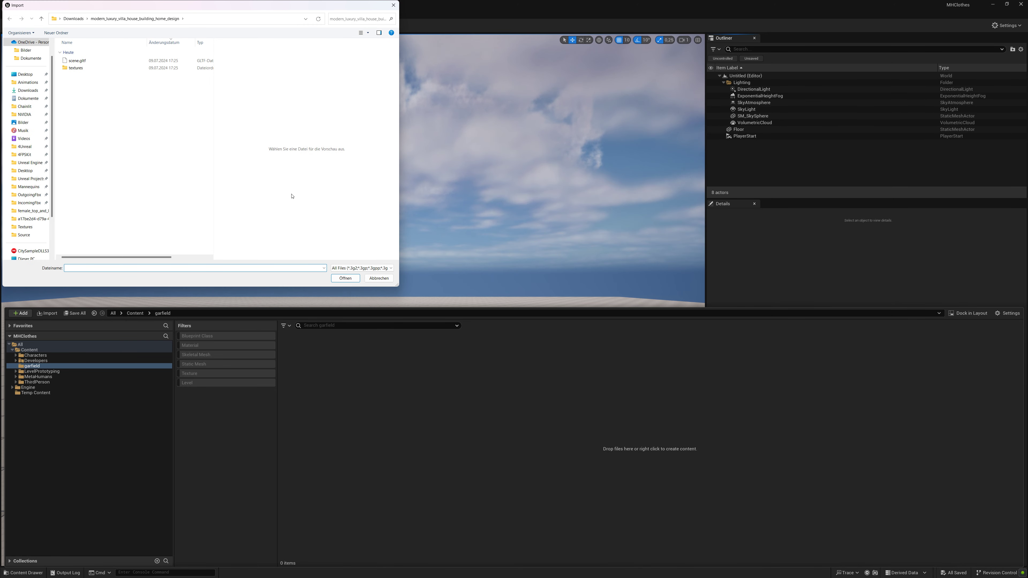
click(28, 91)
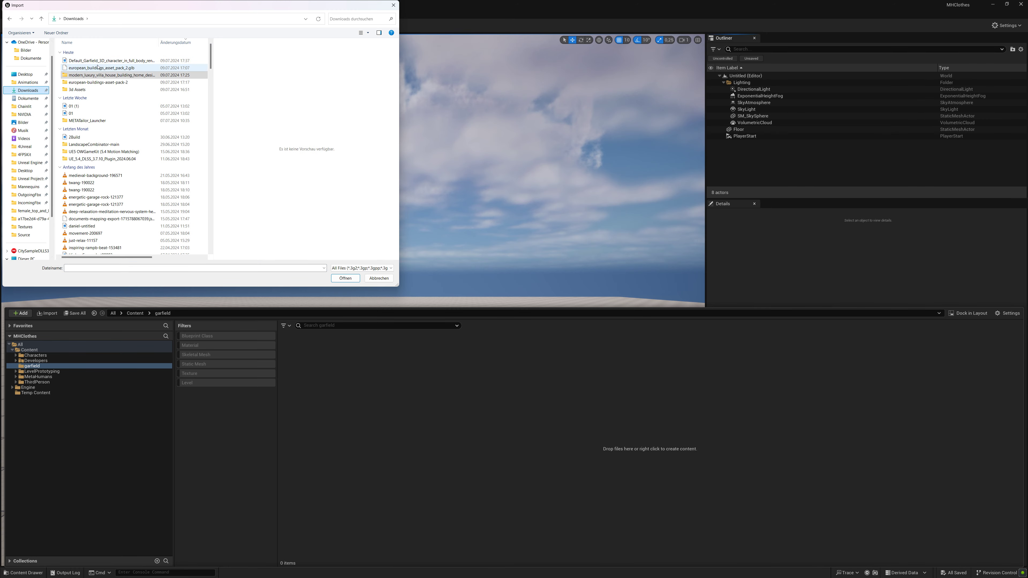
double_click(98, 60)
right_click(369, 375)
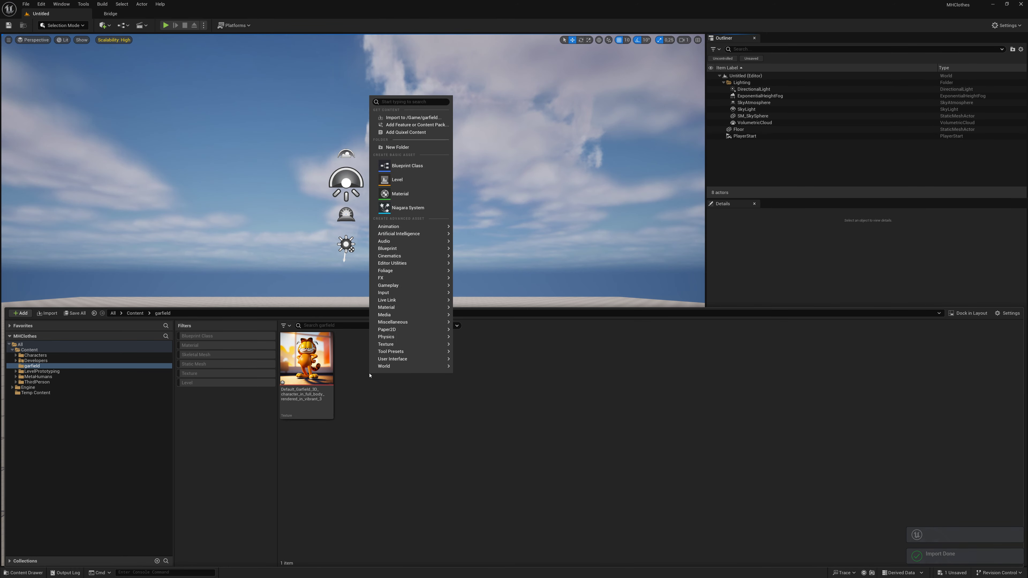
Restore the Unreal window and show the downloaded Rodin model zip in Explorer.
mouse_move(398, 234)
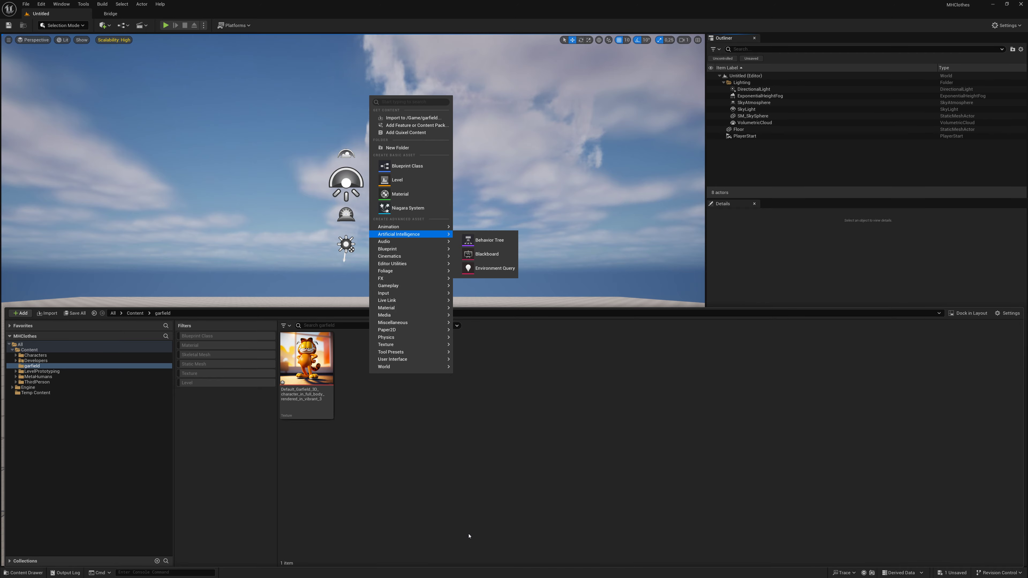
click(518, 433)
click(1007, 4)
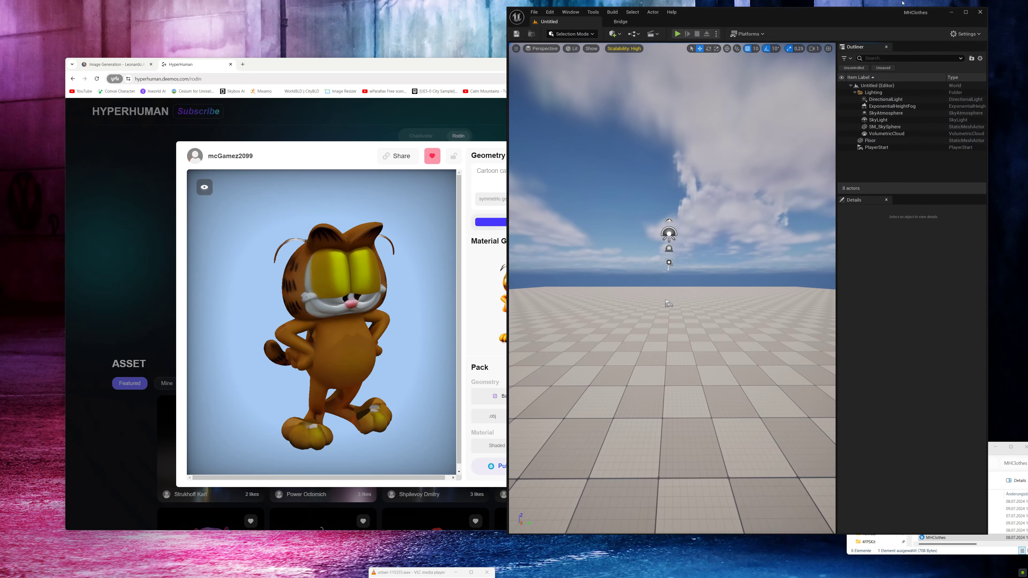
click(402, 113)
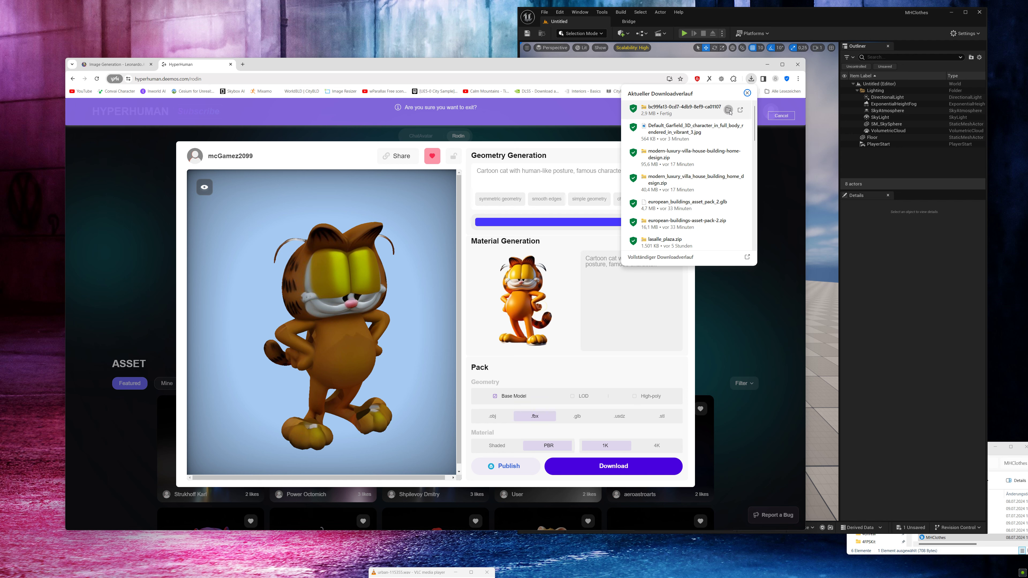
click(728, 110)
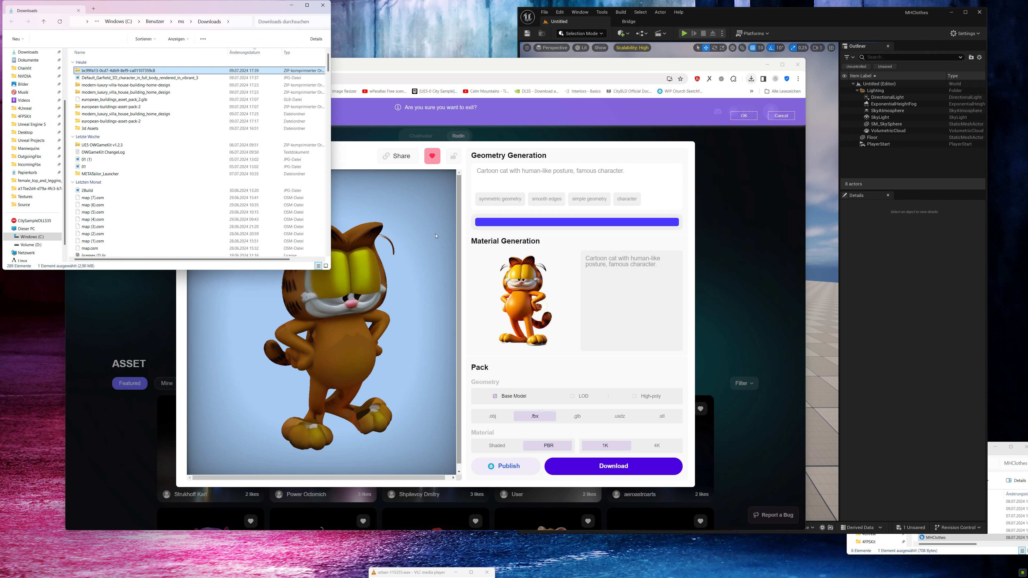
Extract the zip into its own Downloads folder and return to full-screen Unreal.
right_click(198, 72)
click(238, 146)
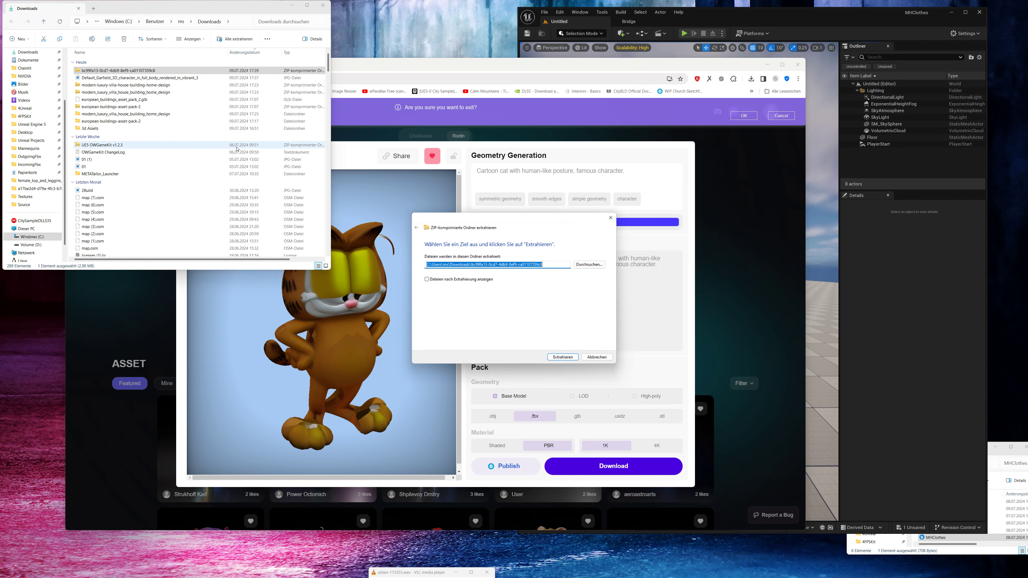
click(554, 359)
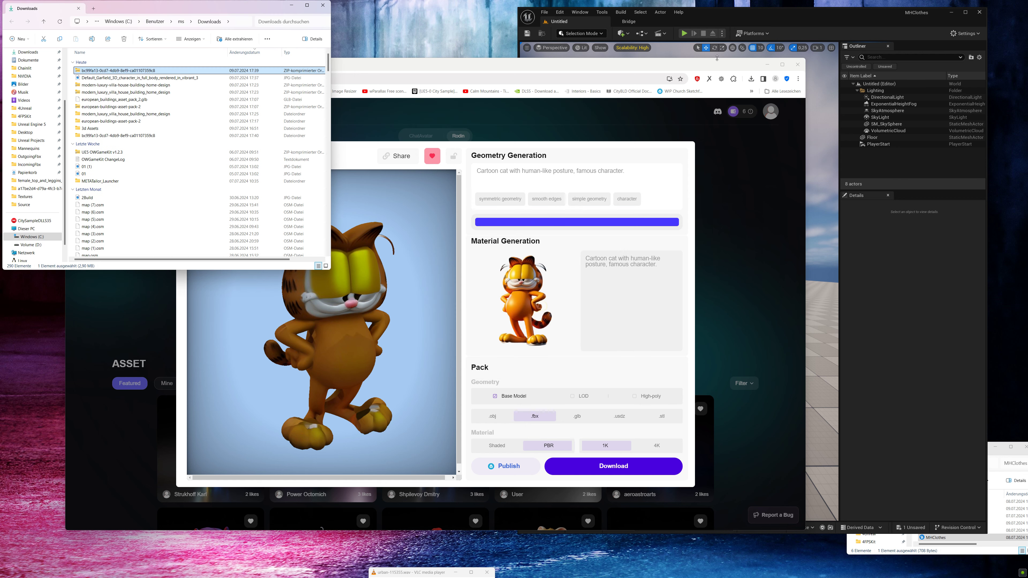
click(762, 23)
click(965, 12)
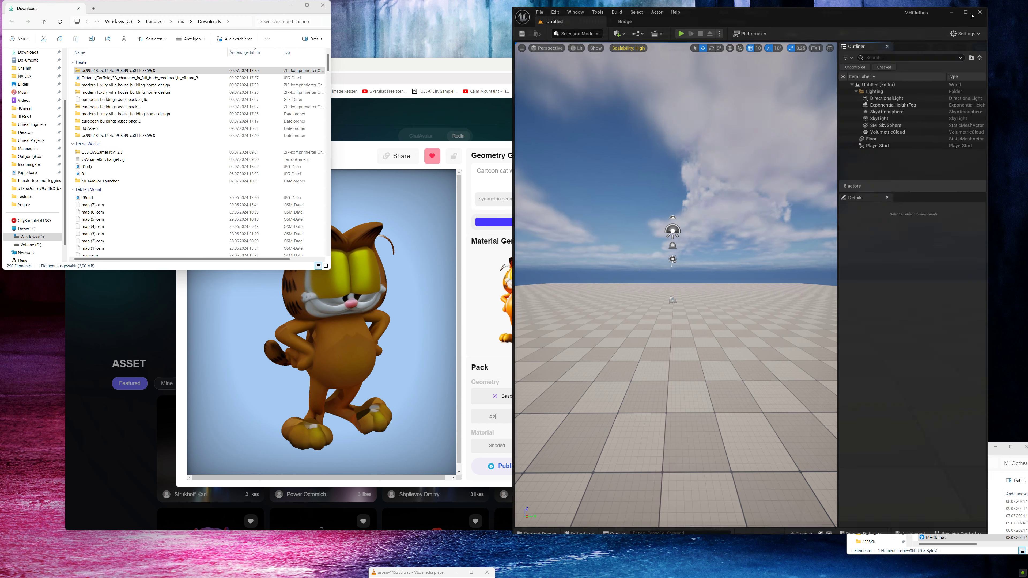
click(25, 572)
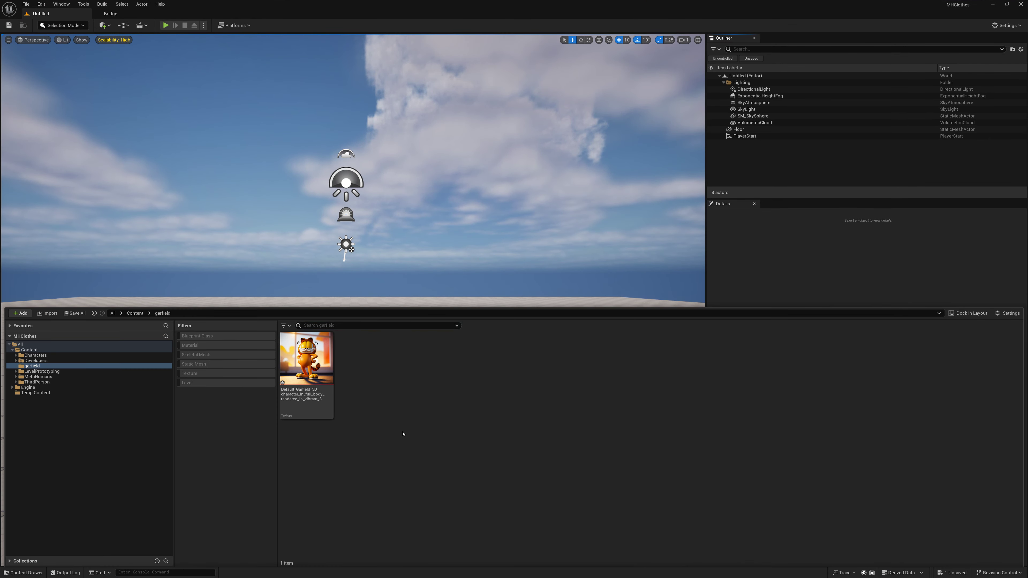
Import base.fbx plus diffuse, normal, metallic, roughness and pbr textures into /Game/garfield.
right_click(401, 432)
click(448, 176)
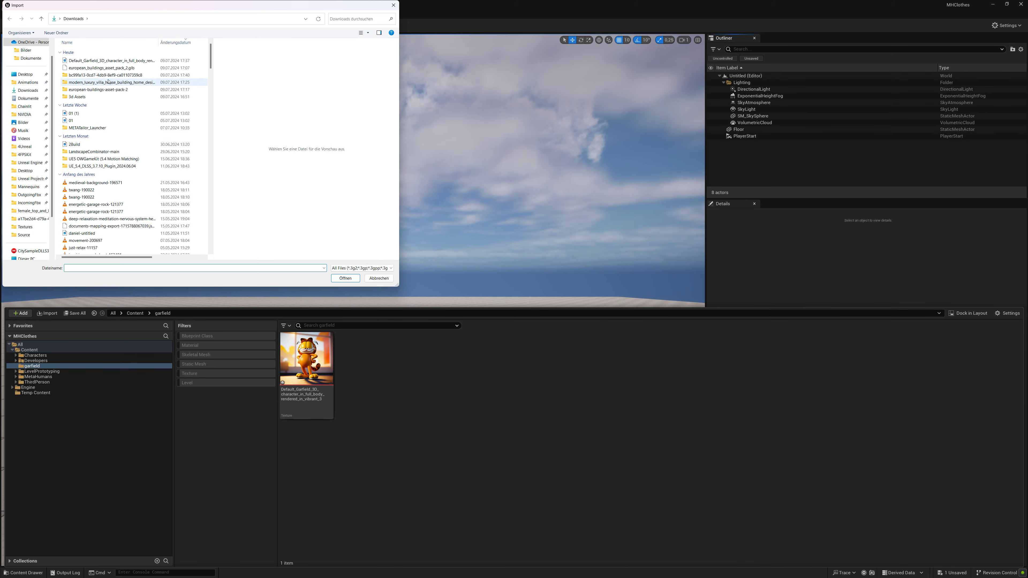
double_click(107, 77)
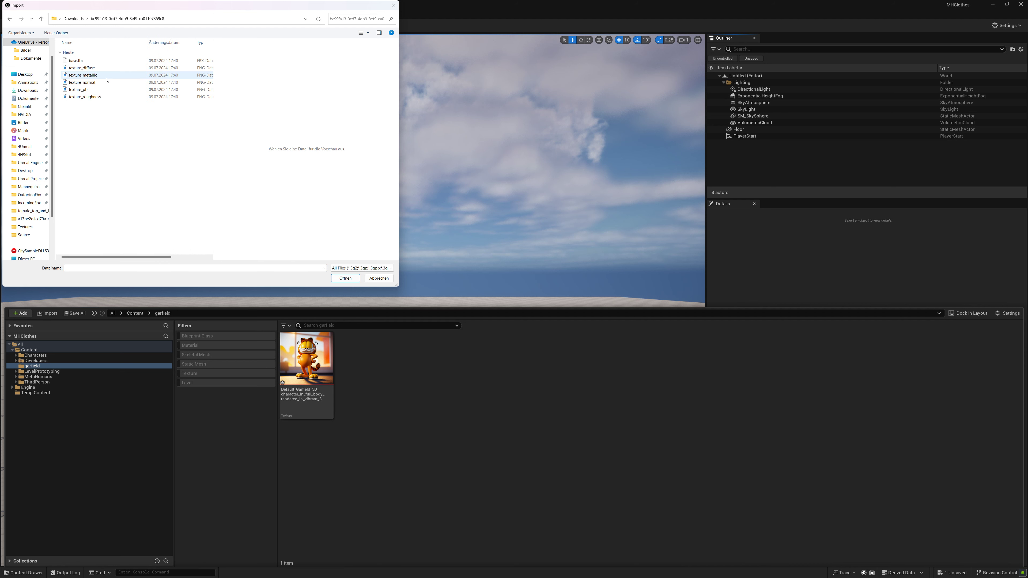
drag(98, 57, 92, 106)
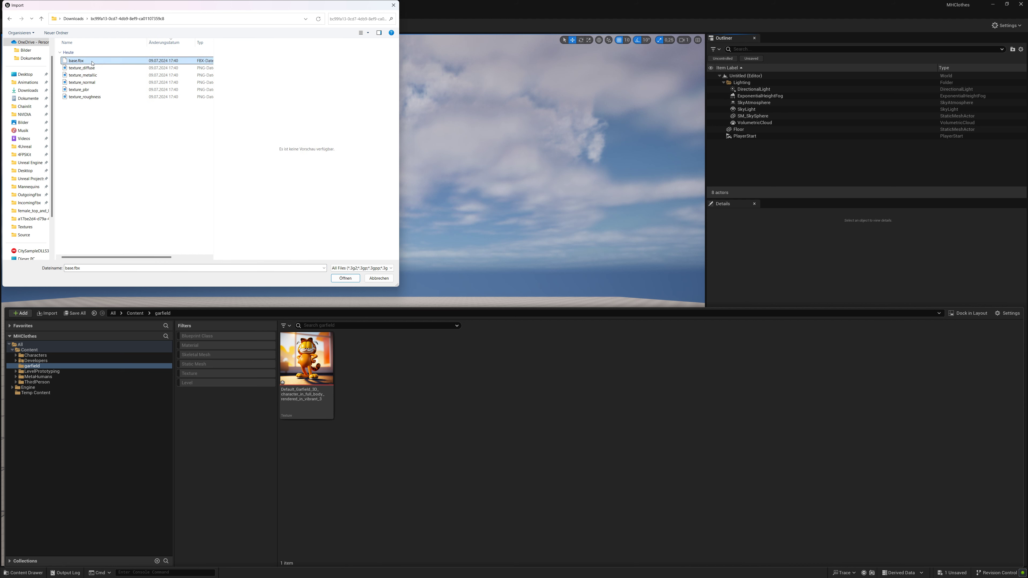
click(337, 280)
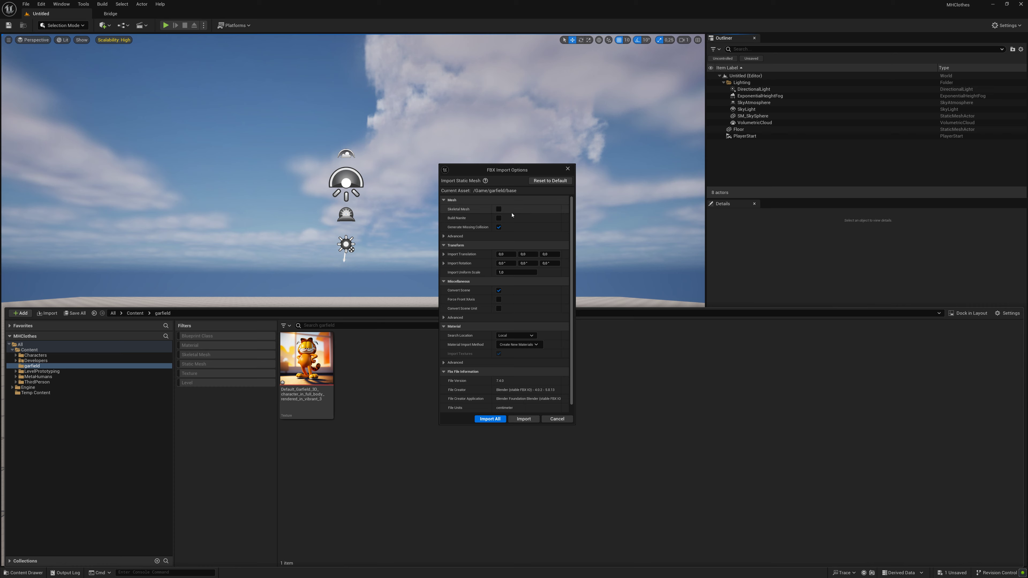
click(516, 420)
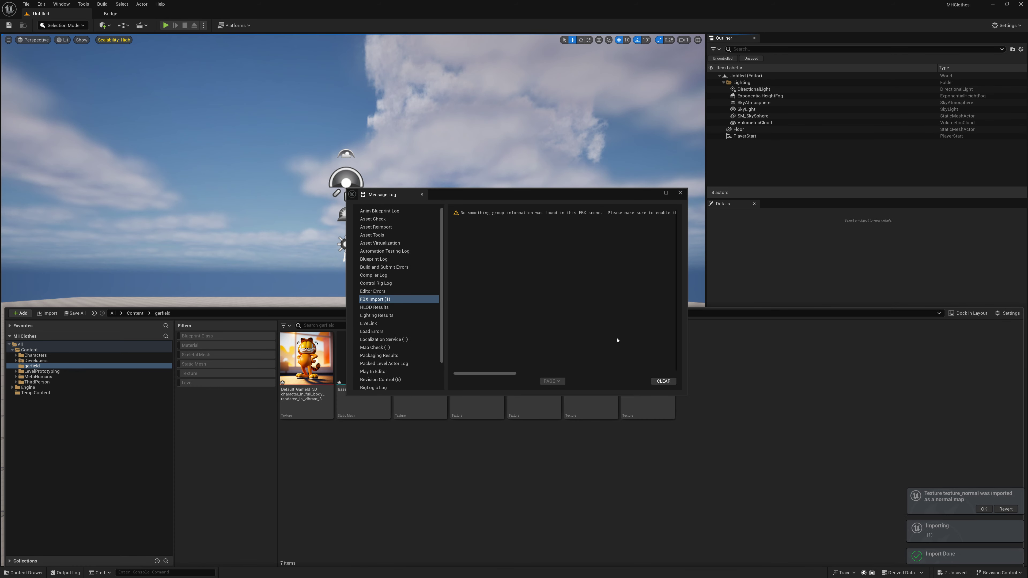
click(680, 192)
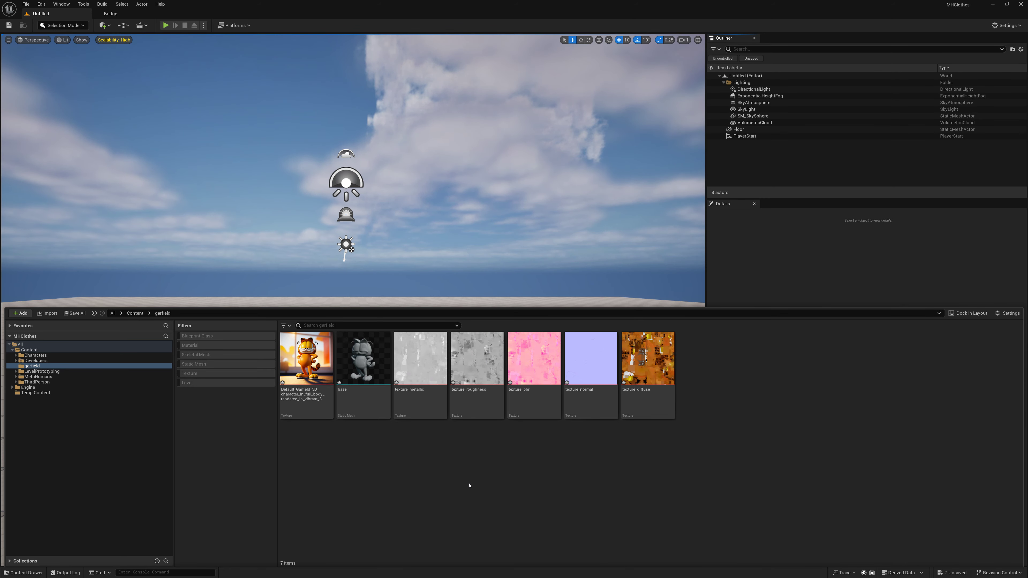
Convert the base static mesh into a skeletal mesh with Convert to Skeletal Mesh.
right_click(376, 415)
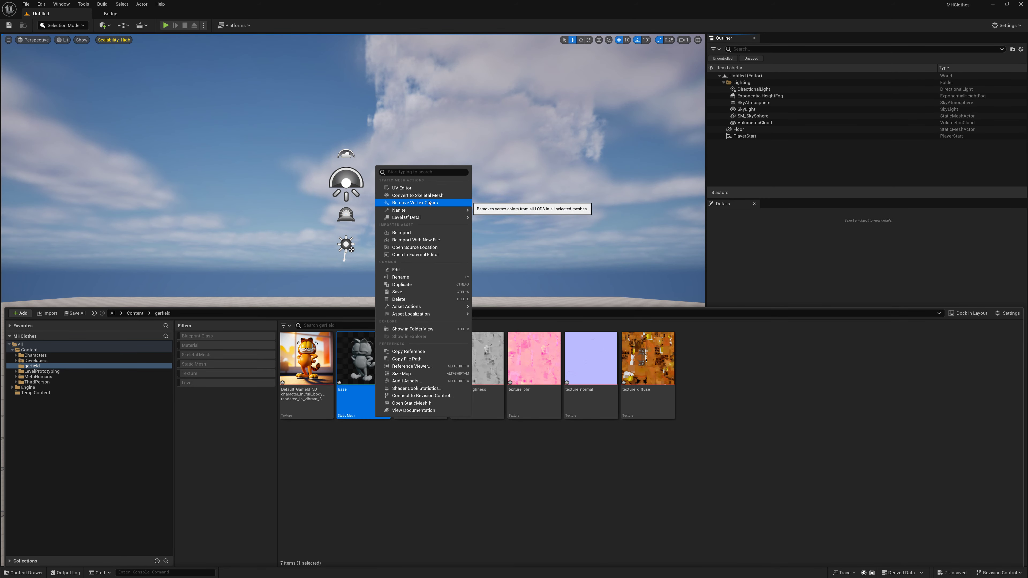
click(417, 196)
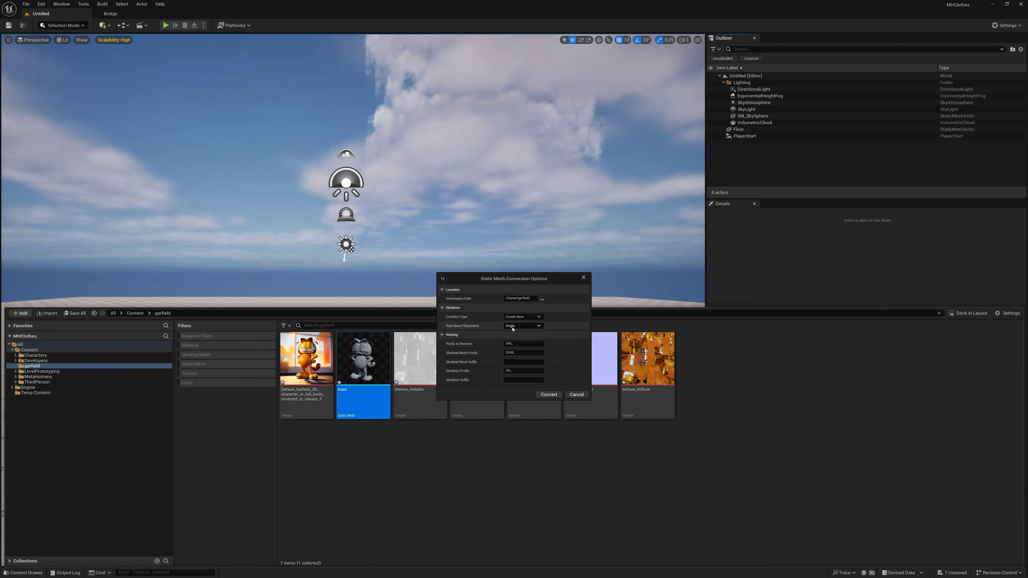
click(547, 394)
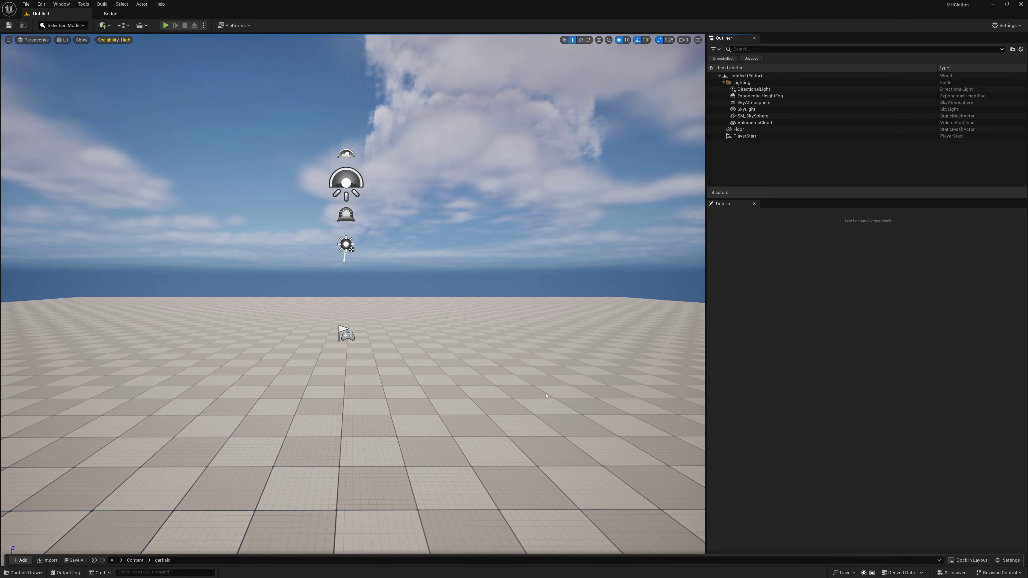
Place SKM_base from the garfield folder into the level and rotate it 180° to face the camera.
click(25, 572)
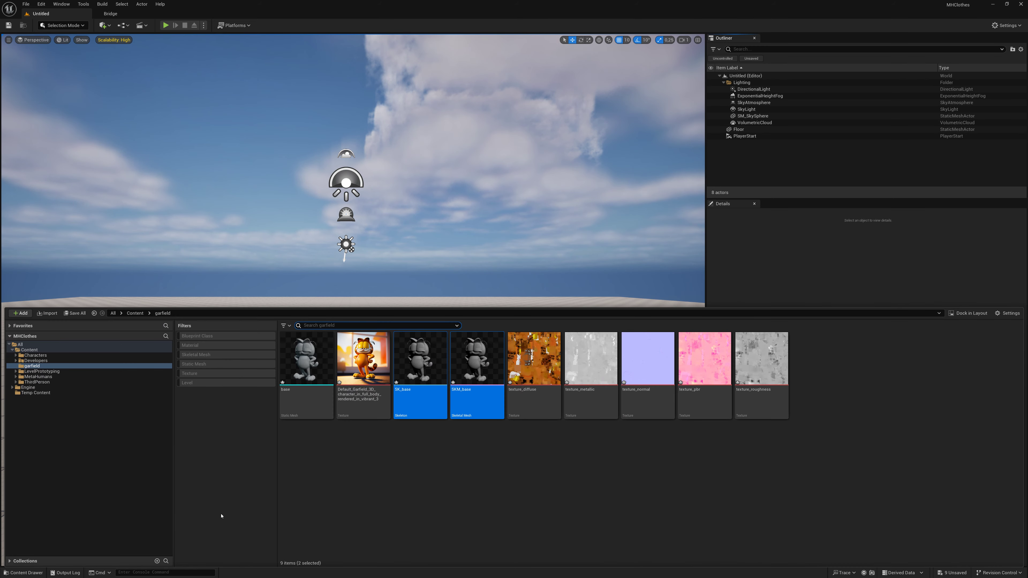
click(492, 474)
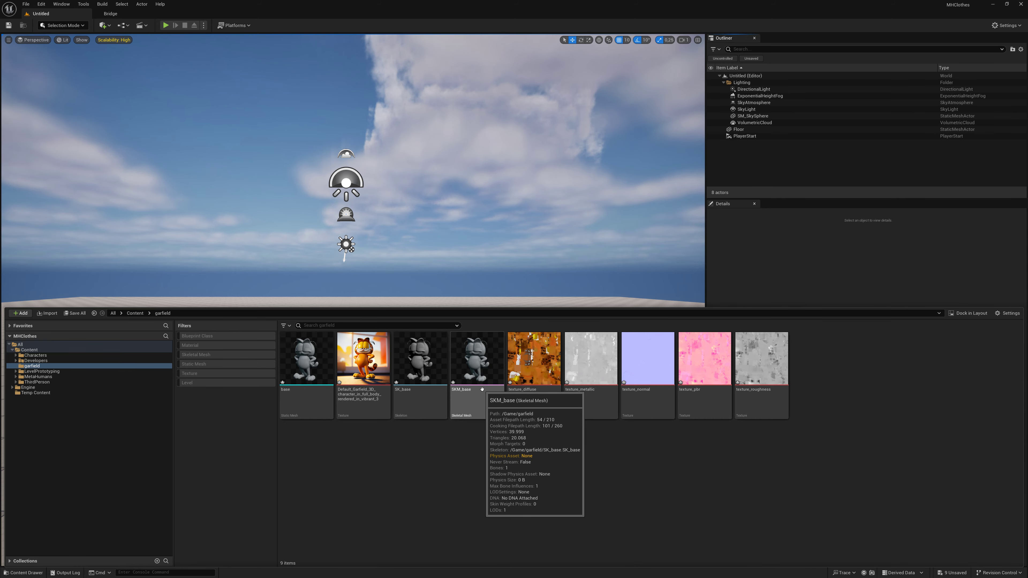
mouse_move(479, 377)
mouse_down()
mouse_move(514, 267)
mouse_move(443, 329)
mouse_move(440, 319)
mouse_up()
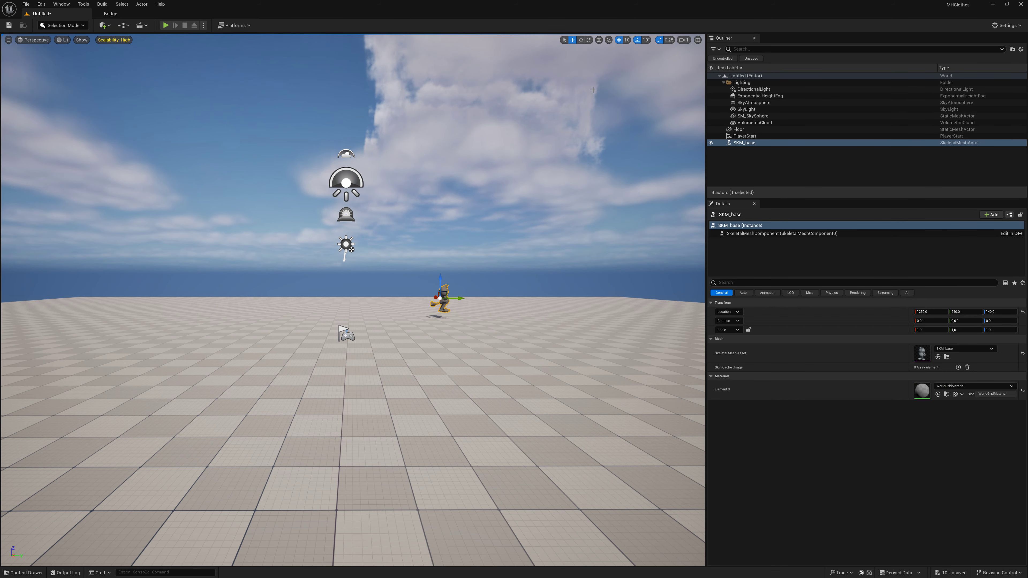
click(580, 40)
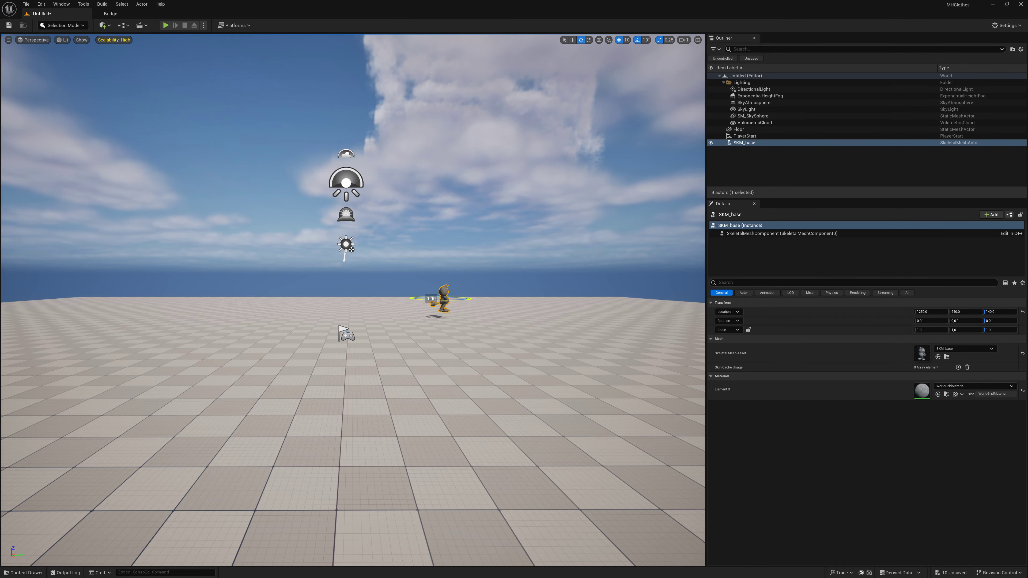
right_drag(435, 299, 435, 299)
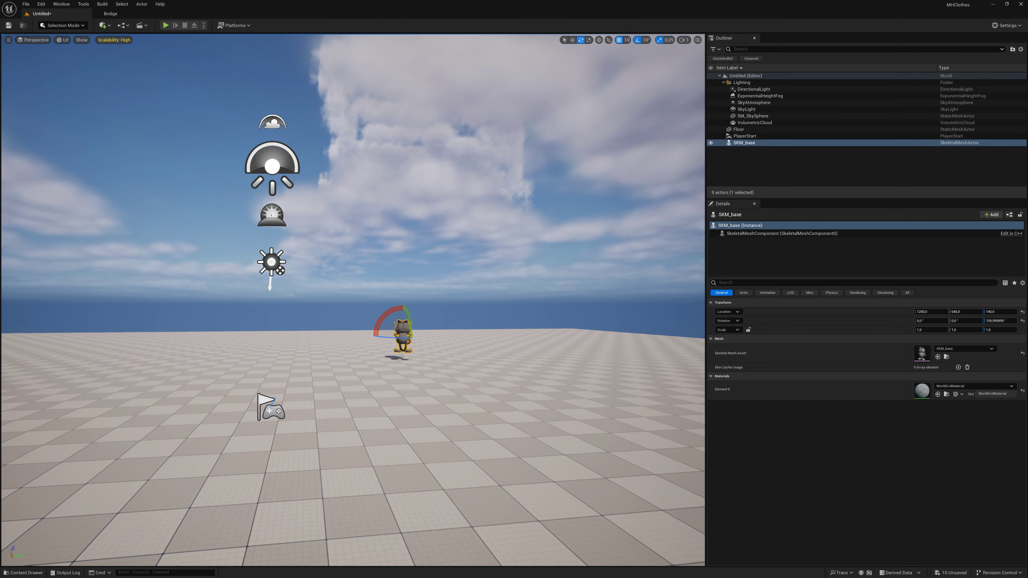
Reopen the Content Drawer and shrink the asset panel to reveal more of the level.
scroll(338, 565, up, 3)
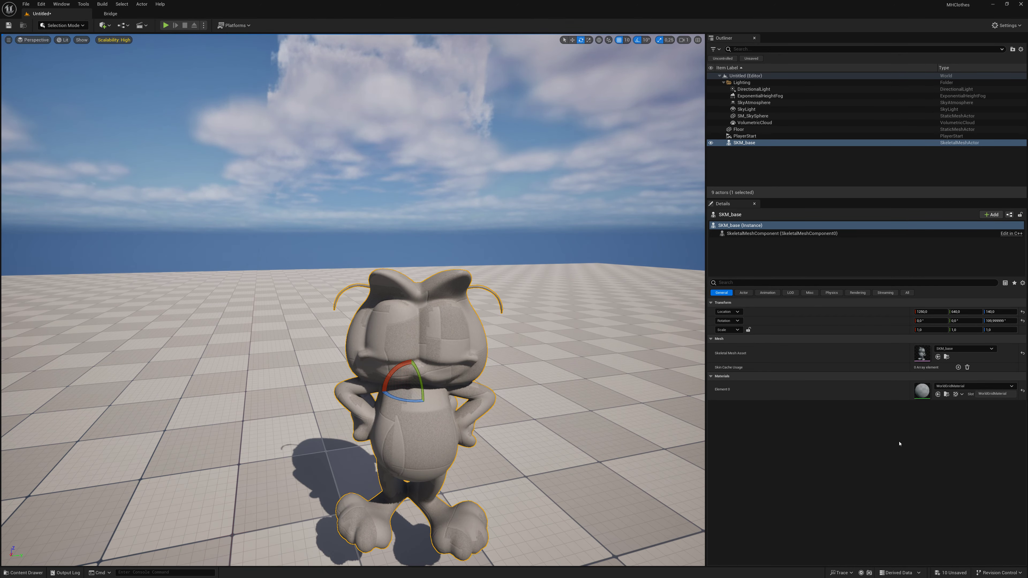
key(ctrl+space)
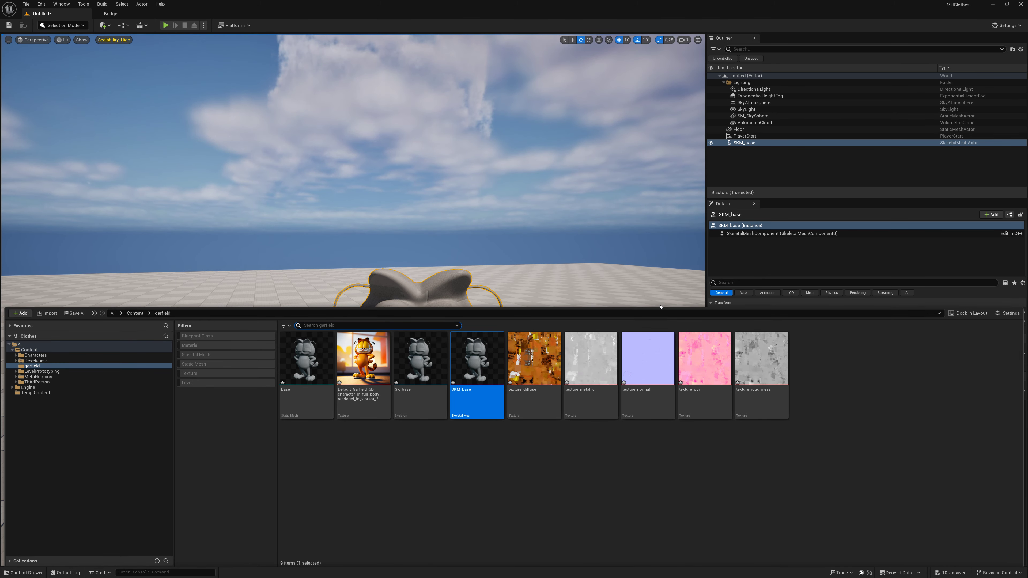
drag(660, 306, 607, 379)
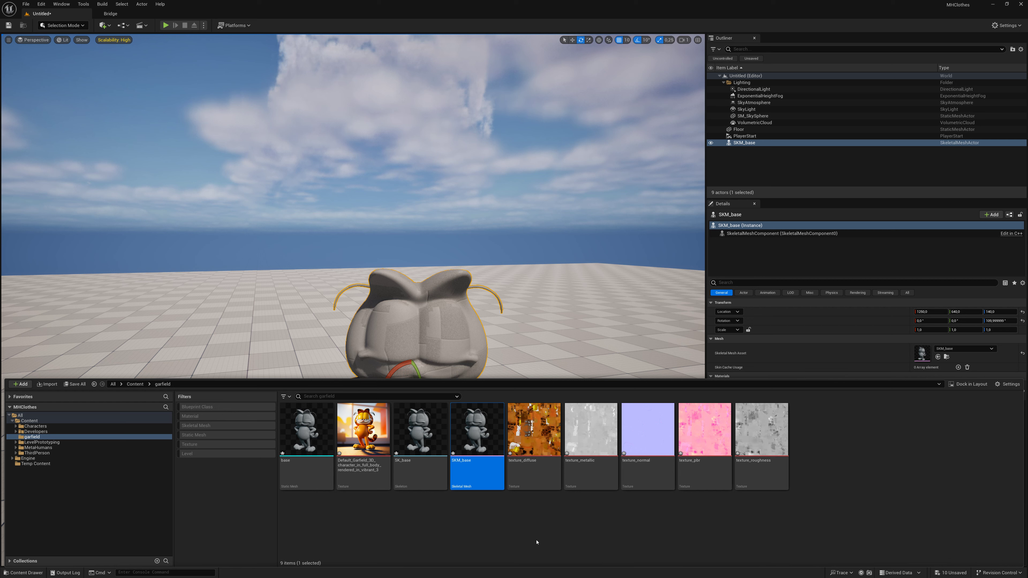
Create a new material named garfield in the Content Drawer and open it for editing.
right_click(536, 541)
mouse_move(579, 473)
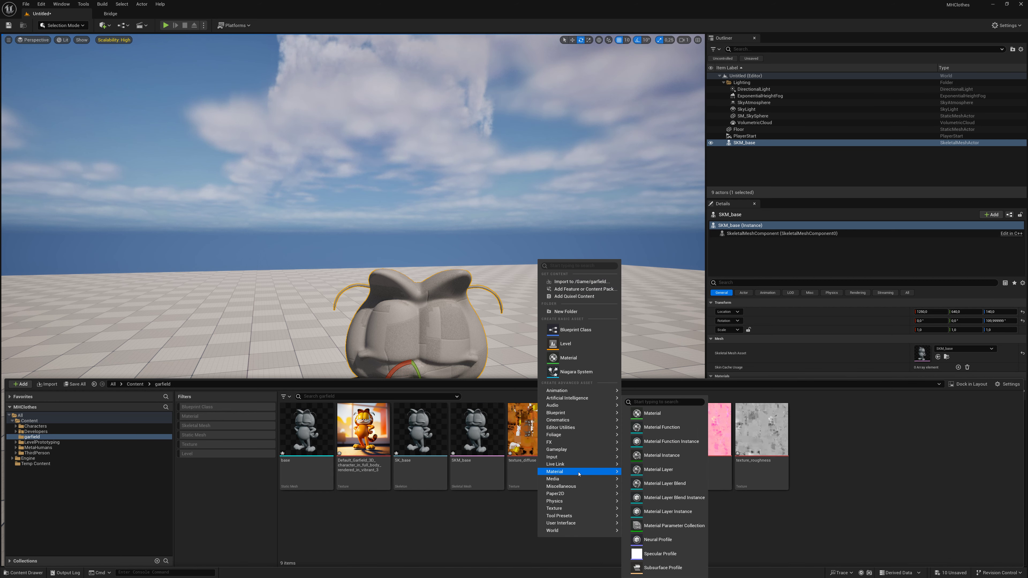
click(659, 414)
text(garfield)
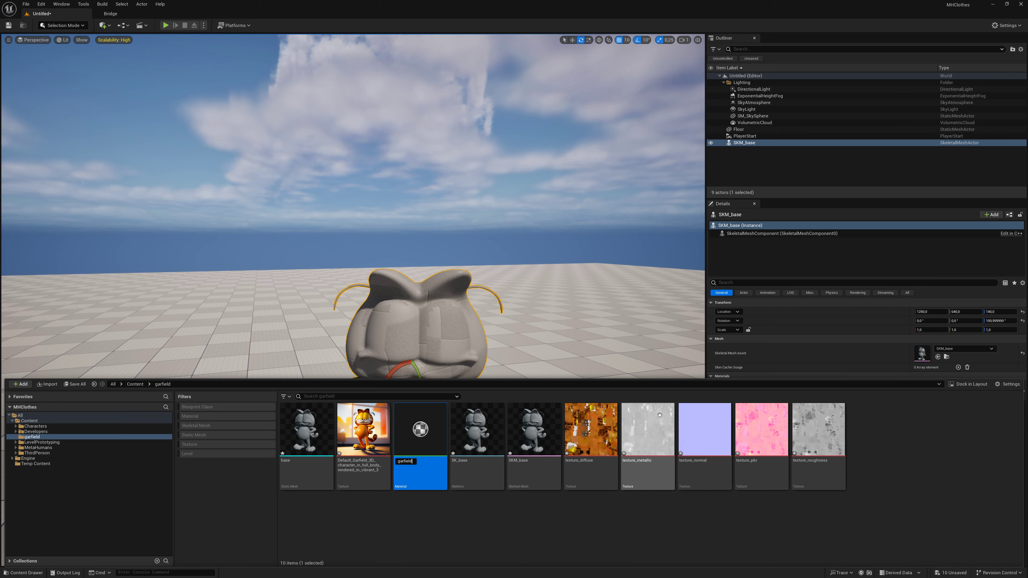
key(Return)
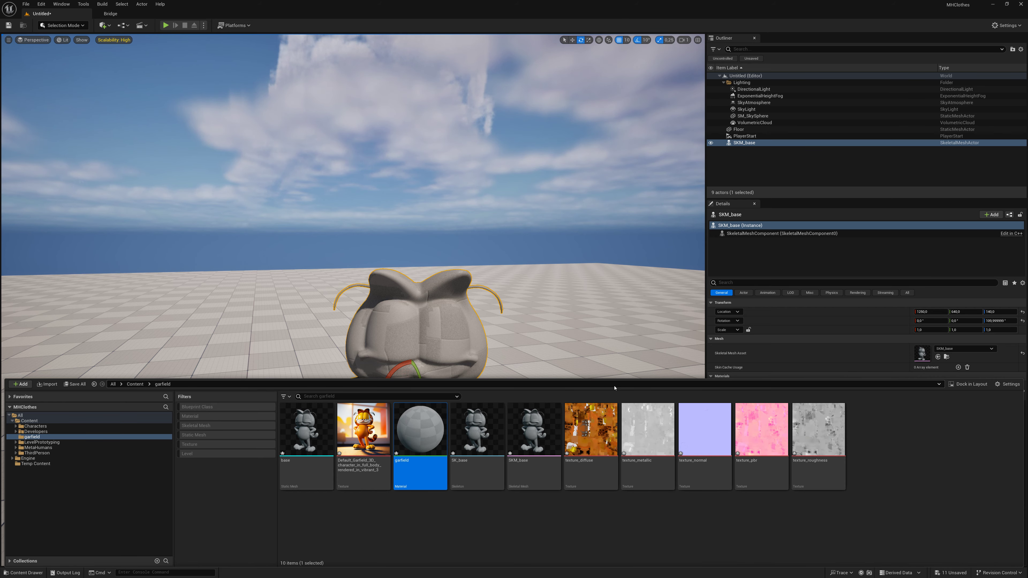
double_click(428, 433)
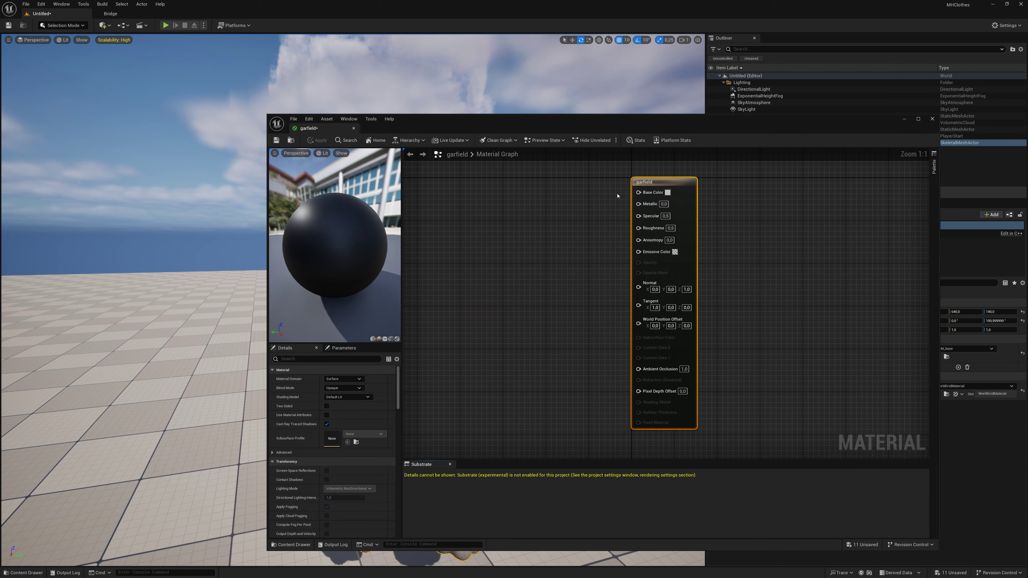
Wire texture_diffuse into Base Color and texture_metallic into Metallic.
click(283, 545)
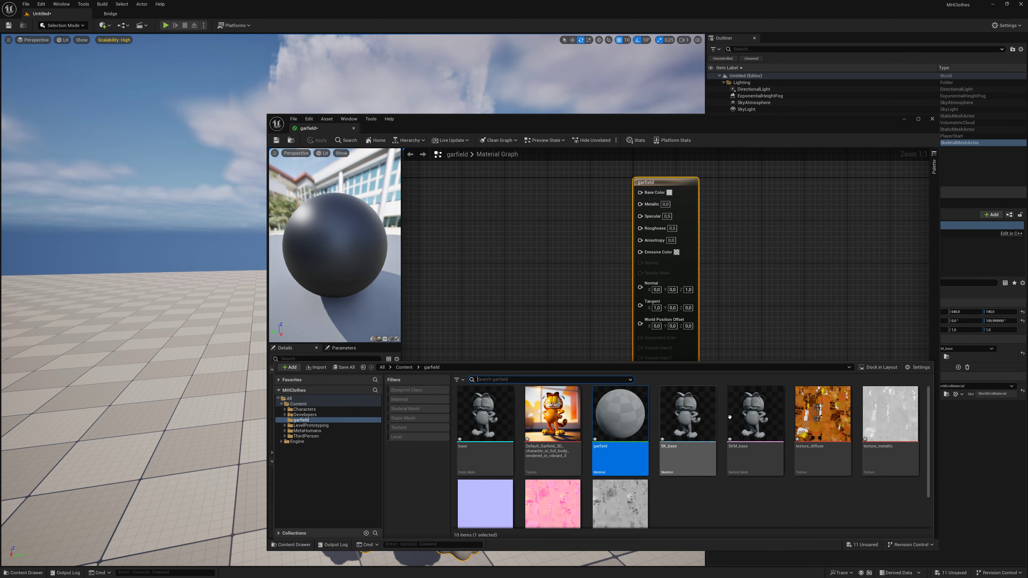
drag(823, 417, 451, 191)
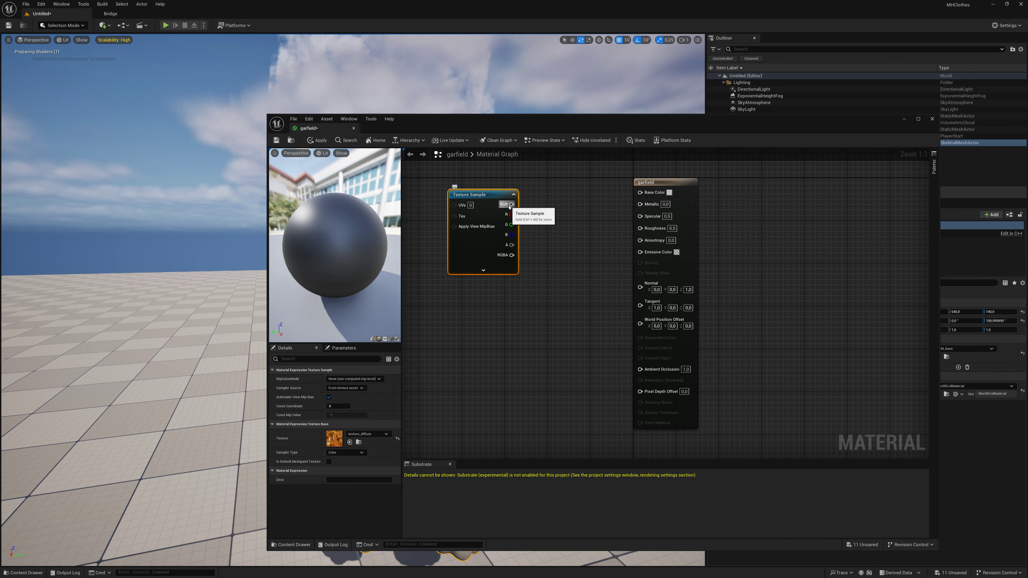
drag(512, 204, 640, 192)
click(283, 544)
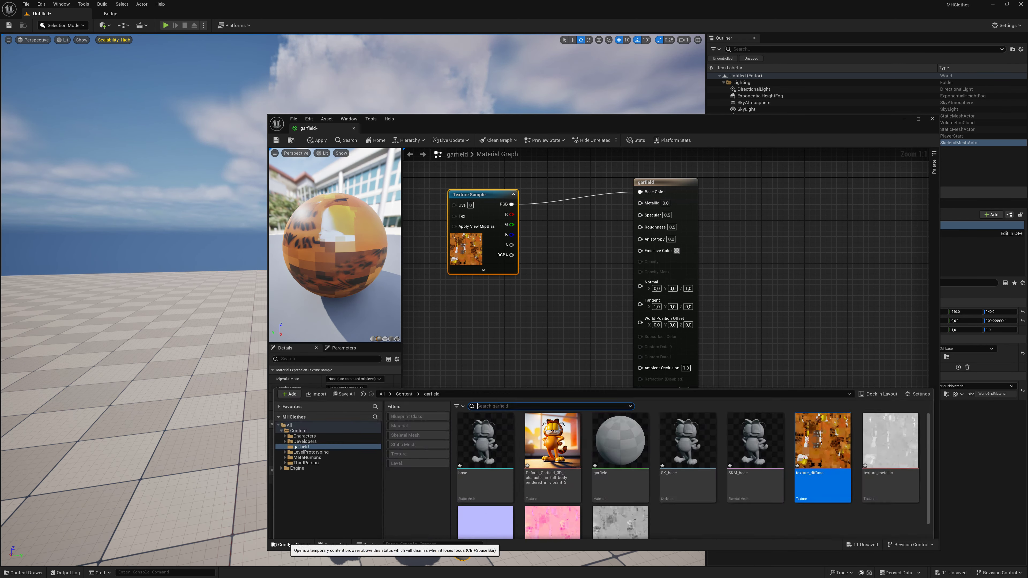
scroll(708, 482, down, 2)
scroll(712, 479, up, 2)
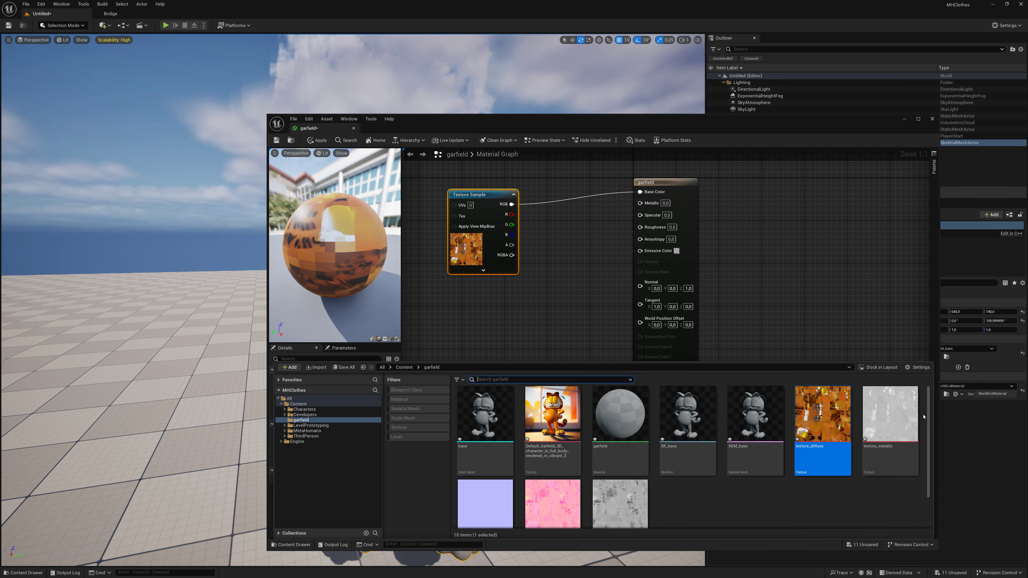
drag(890, 417, 508, 302)
mouse_move(568, 314)
mouse_down()
mouse_move(614, 258)
mouse_move(640, 202)
mouse_move(744, 183)
mouse_up()
Wire texture_normal into Normal and tidy the texture nodes in the graph.
click(291, 544)
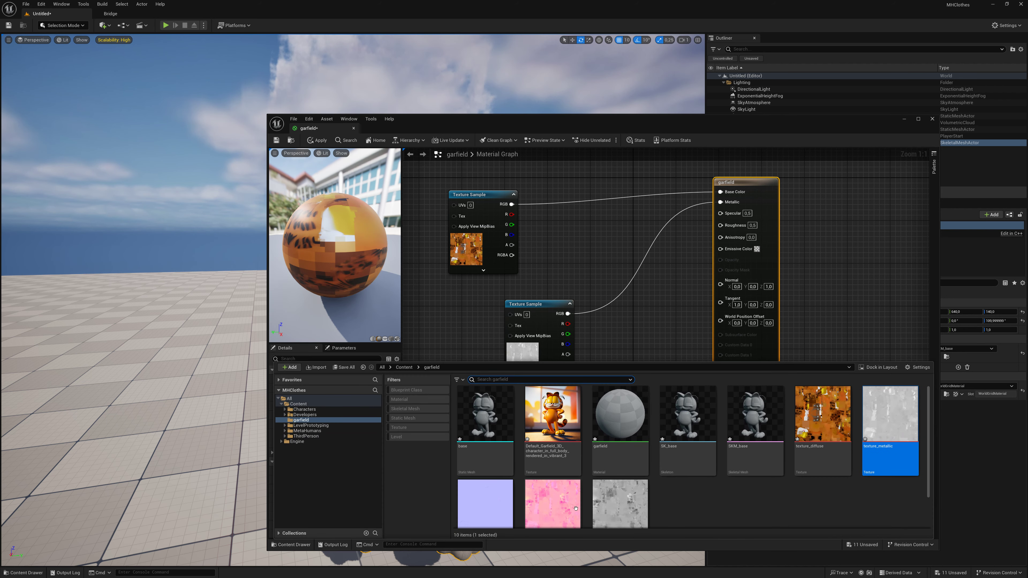
drag(486, 504, 632, 331)
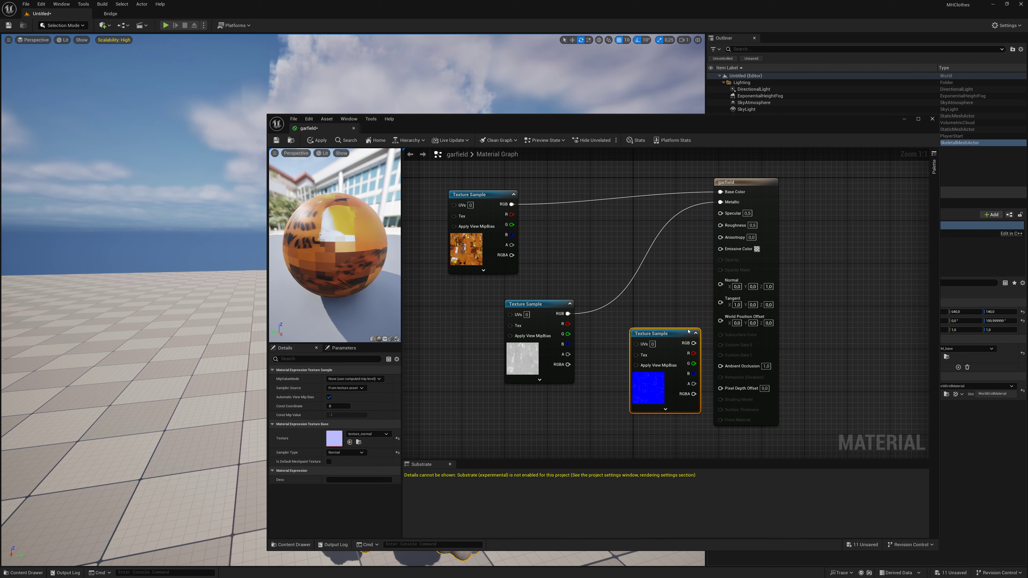
drag(694, 343, 719, 285)
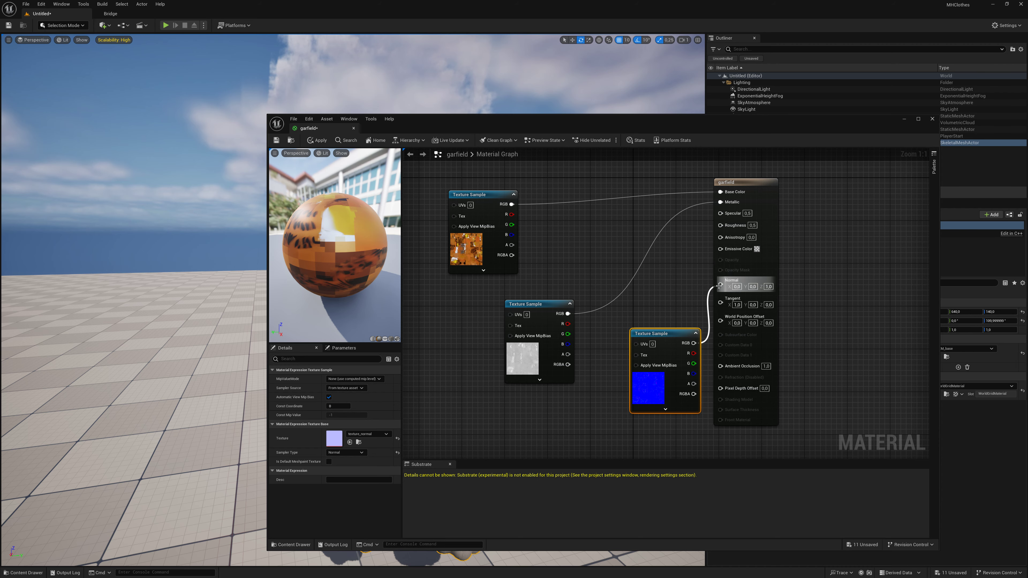
drag(539, 303, 624, 236)
drag(658, 333, 618, 332)
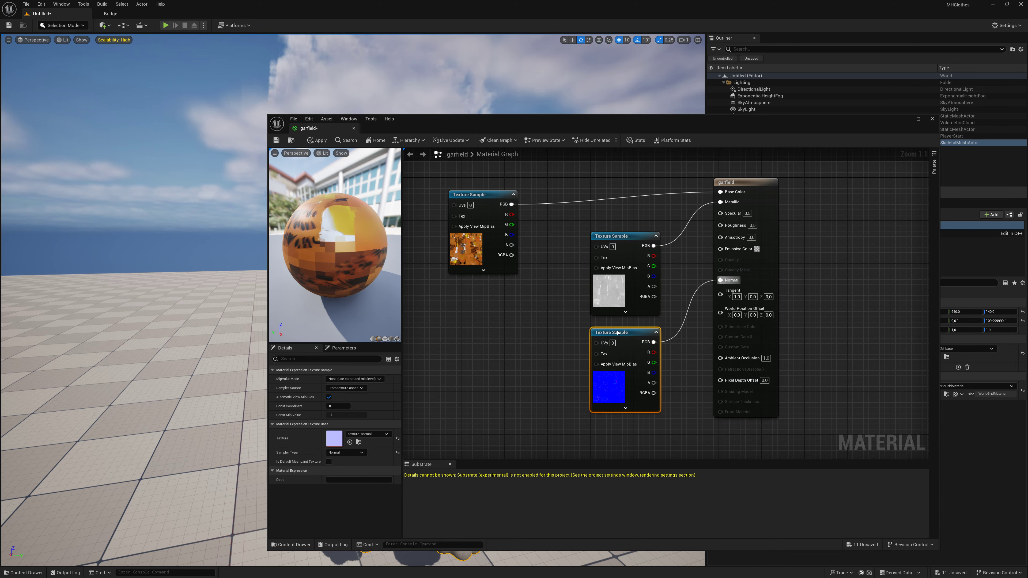
scroll(652, 379, down, 3)
Add texture_roughness to the graph for Roughness and save the garfield material.
click(918, 119)
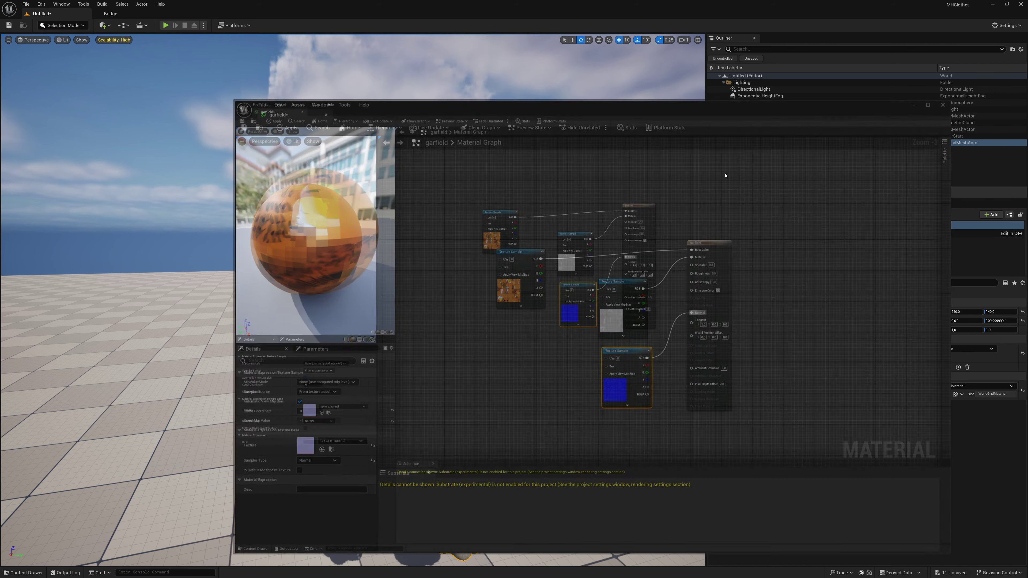
click(24, 573)
mouse_move(766, 401)
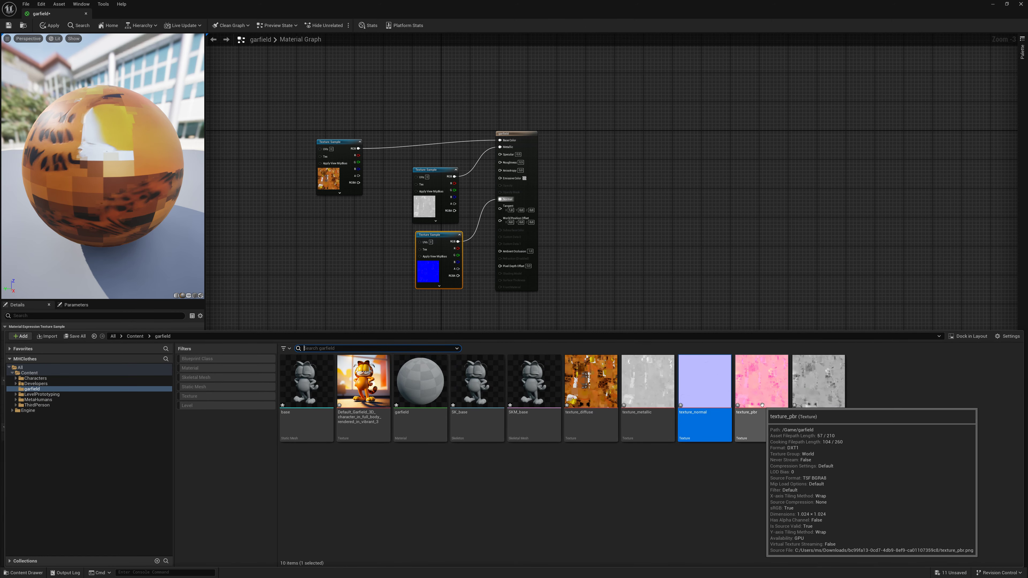
click(817, 381)
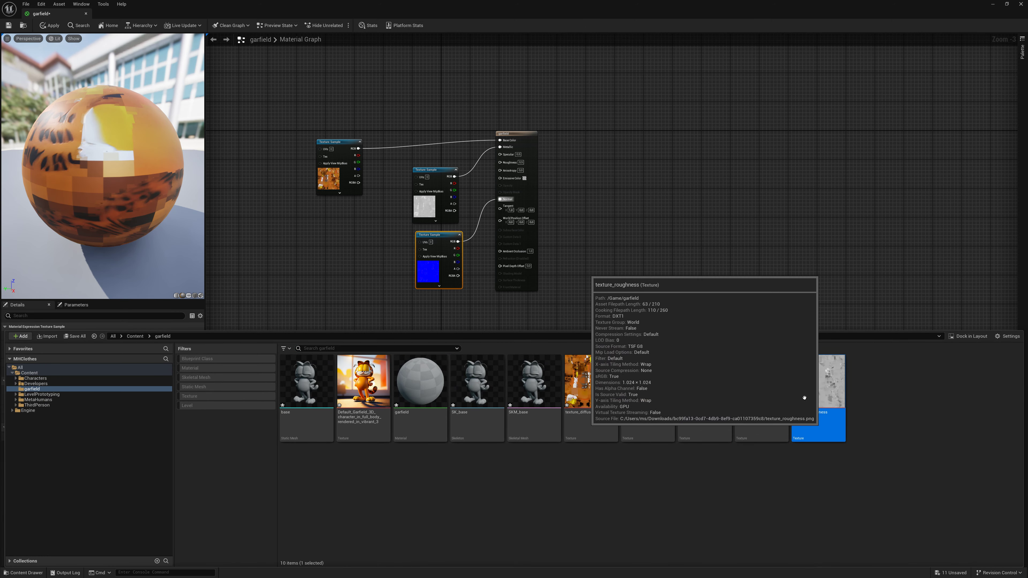
mouse_move(818, 381)
mouse_down()
mouse_move(408, 311)
mouse_move(510, 162)
mouse_up()
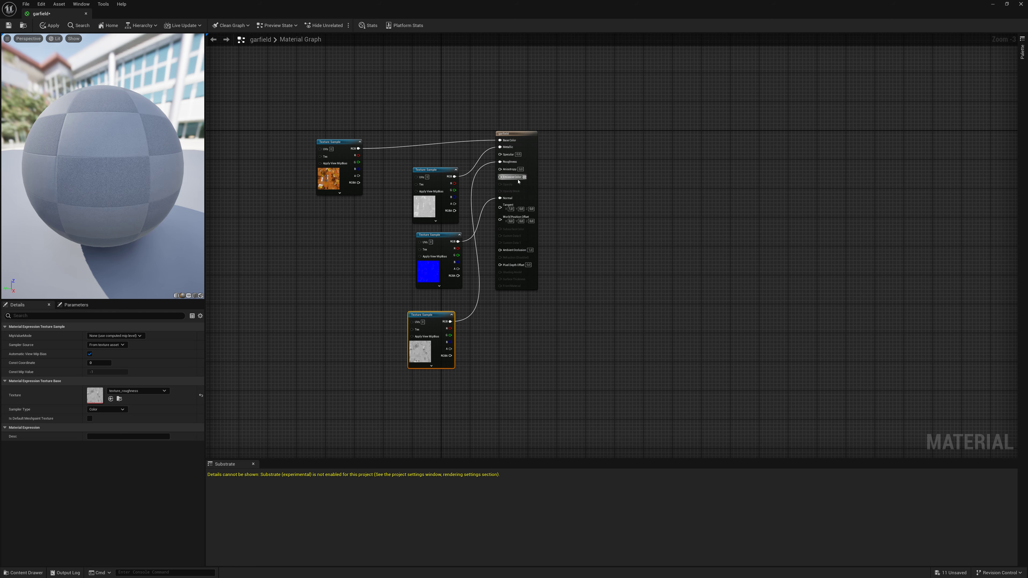
click(9, 25)
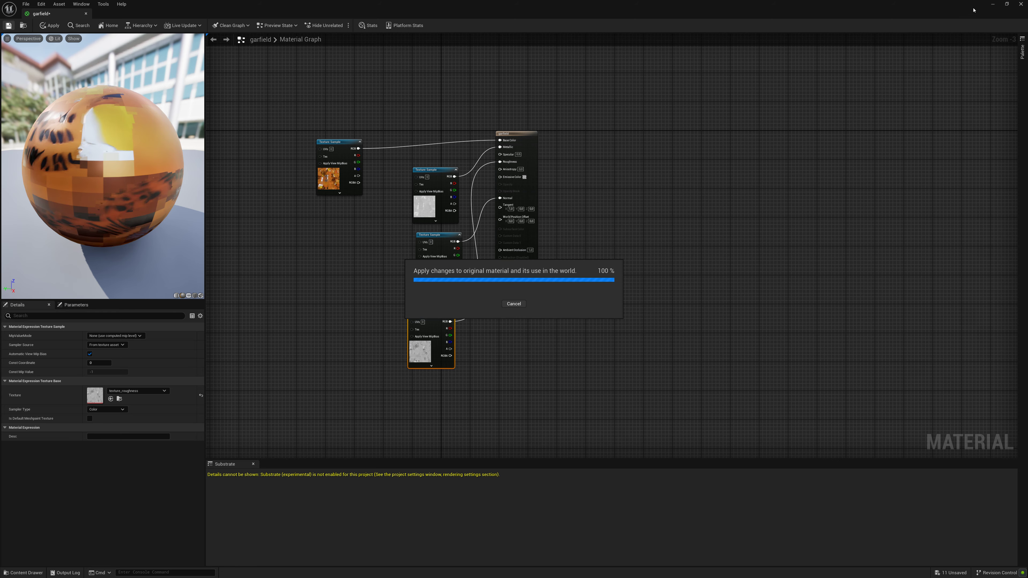
Assign the garfield material to SKM_base's Element 0 slot and orbit to view the orange Garfield.
click(1021, 5)
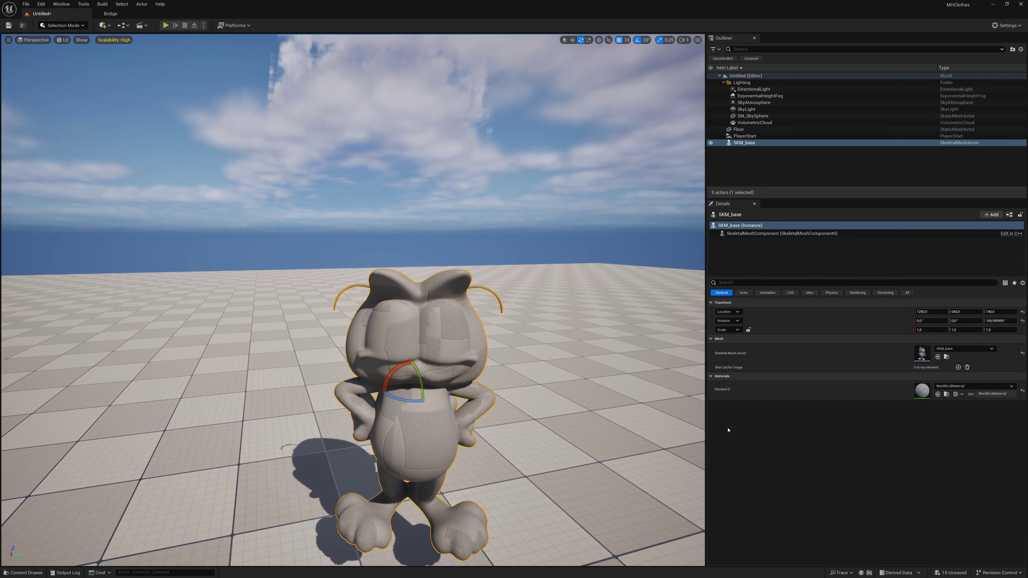
click(939, 386)
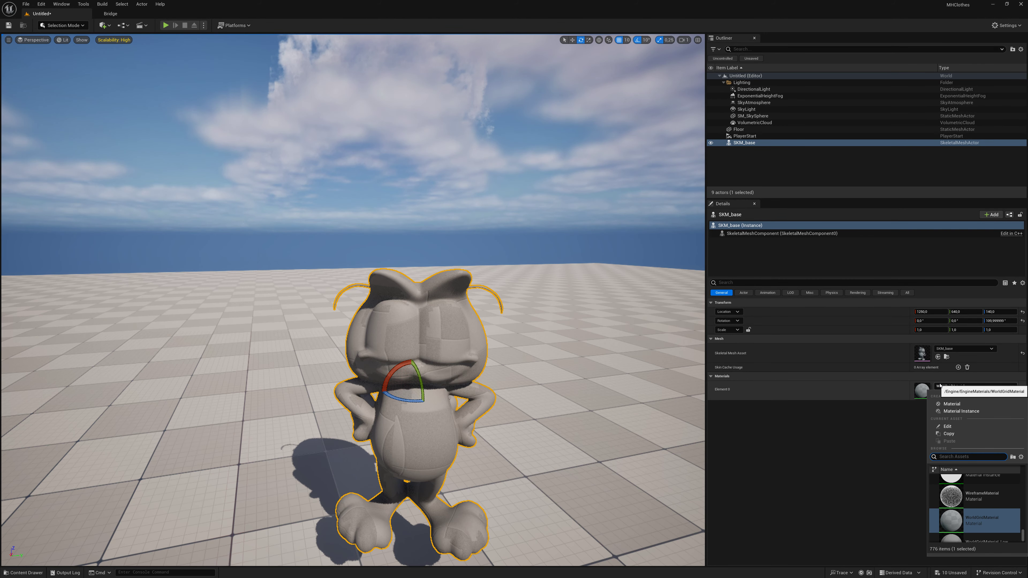
text(garf)
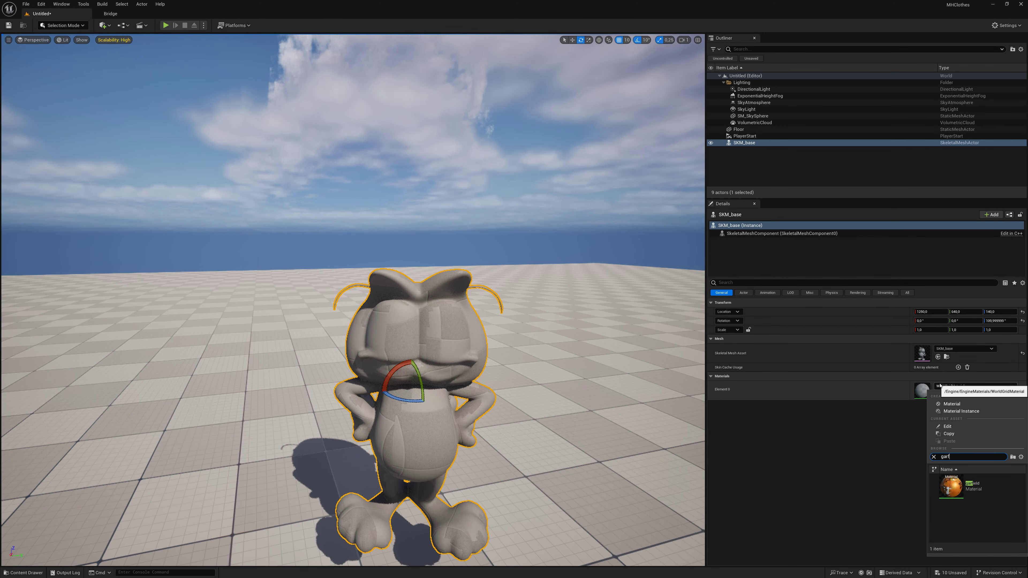
click(951, 486)
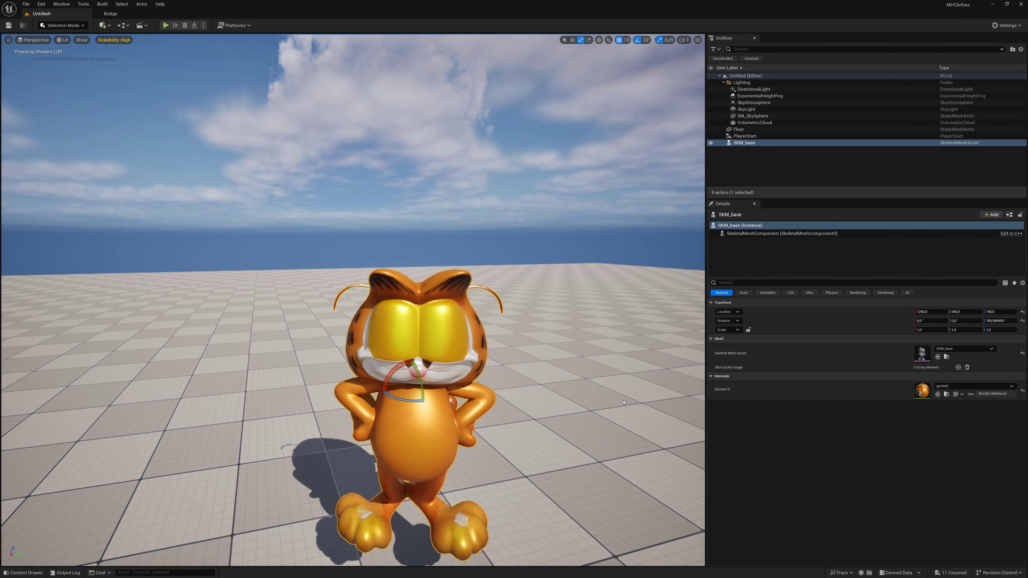
mouse_move(405, 324)
alt+mouse_down()
mouse_move(243, 324)
mouse_move(405, 324)
alt+mouse_up()
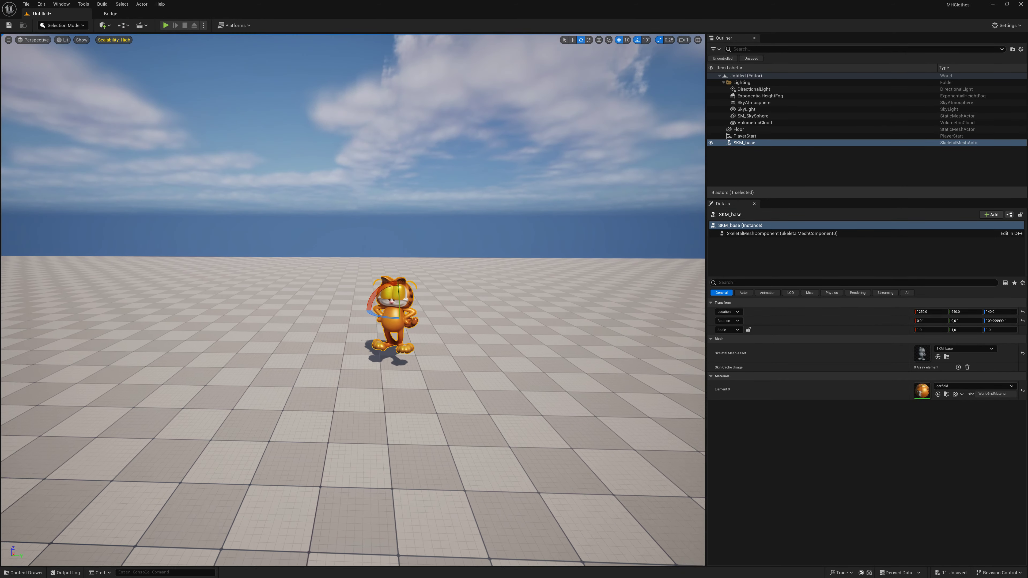
click(165, 25)
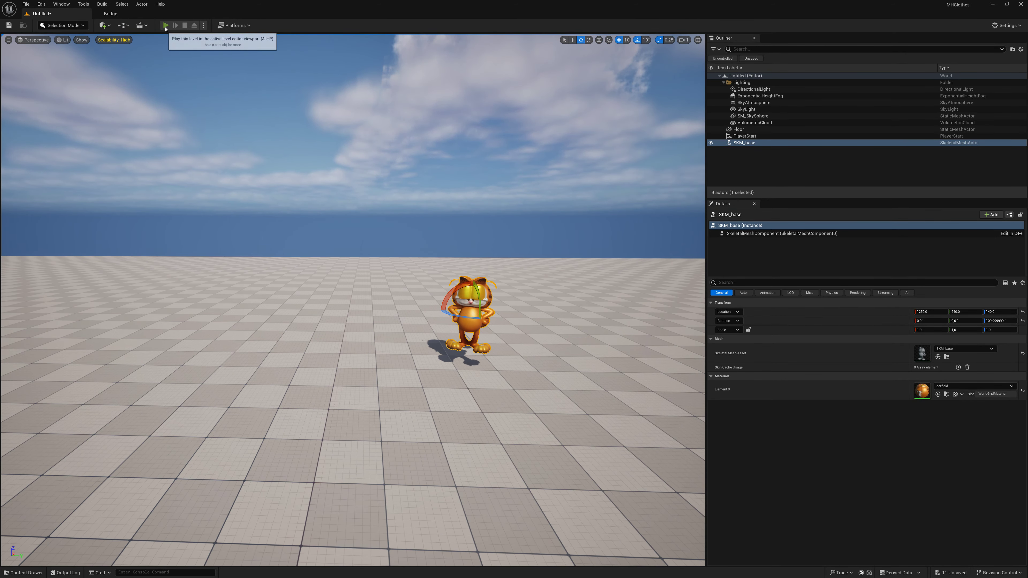
key(w)
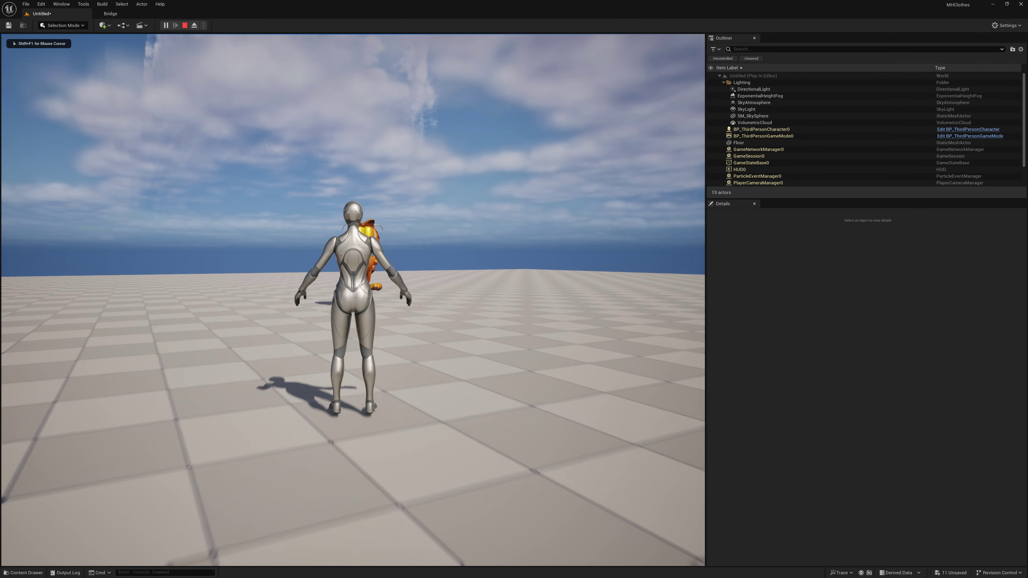
key(s)
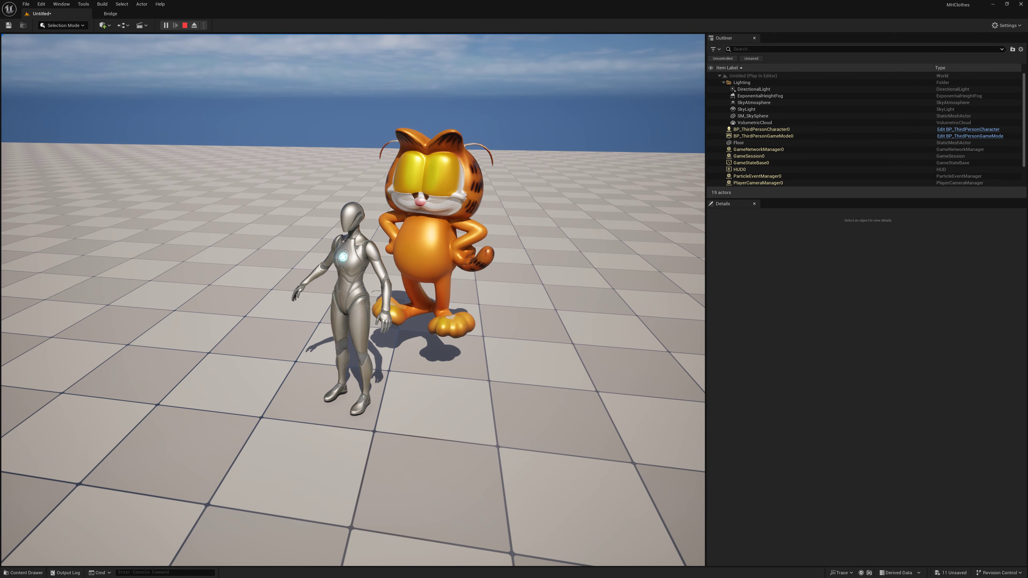
key(shift+F1)
key(Escape)
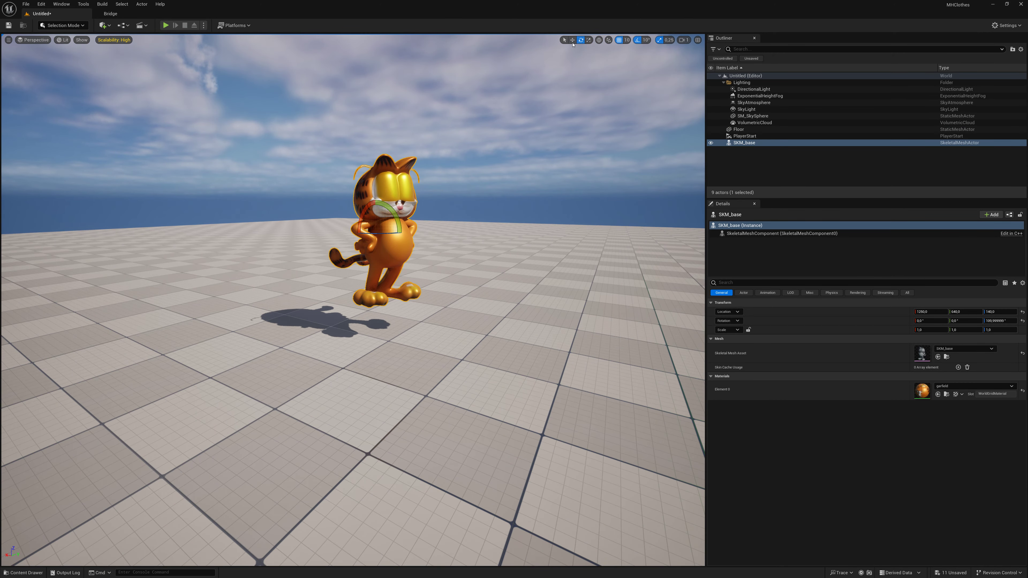
Reselect the Garfield mesh and switch its handles to Translate.
click(499, 99)
key(ctrl+z)
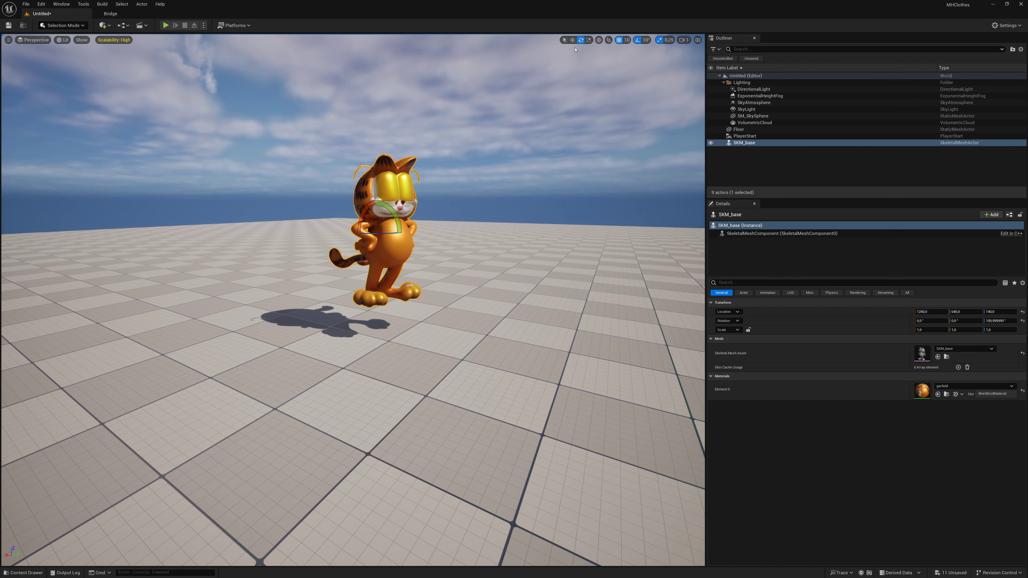
click(575, 50)
click(400, 198)
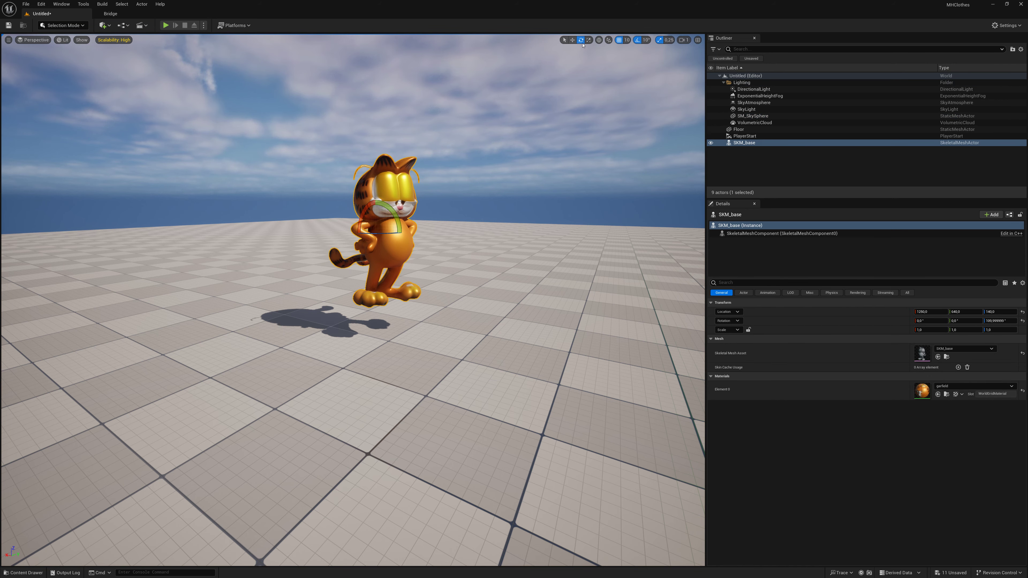
click(572, 40)
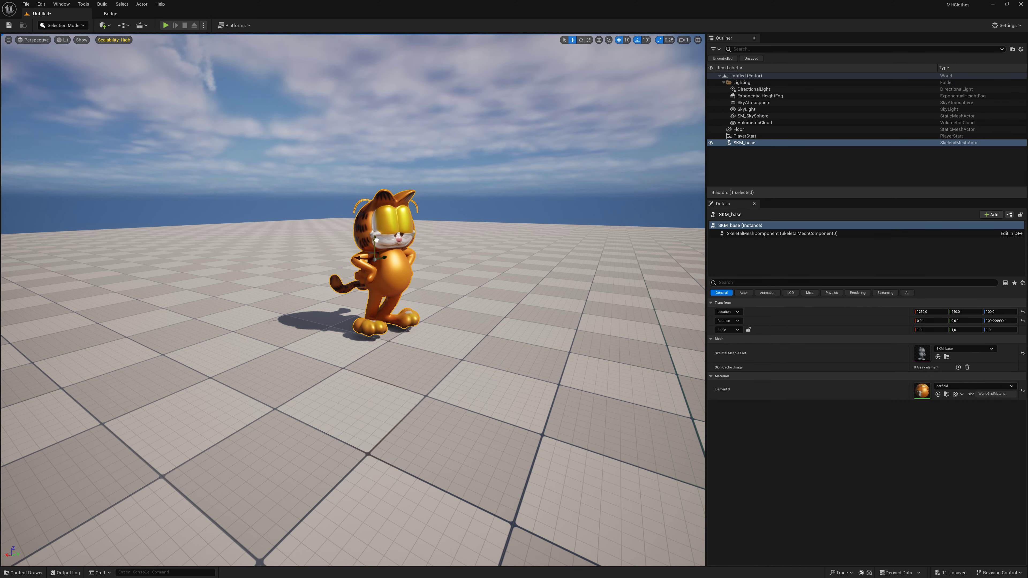
Lower the viewport camera speed to 0,1.
alt+drag(376, 240, 672, 33)
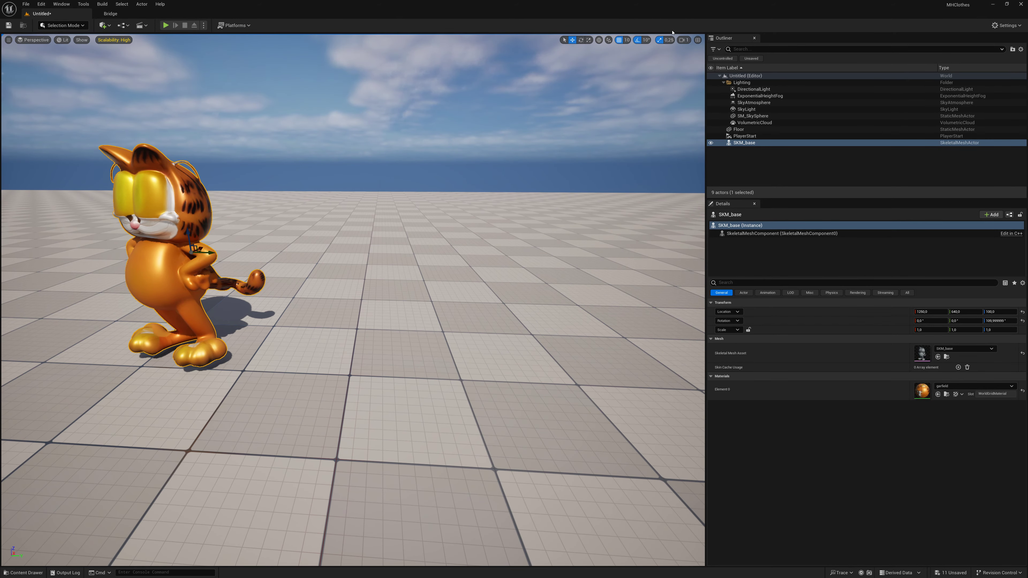
click(684, 40)
drag(630, 55, 603, 56)
Orbit around the textured Garfield to inspect it from front, sides and behind.
alt+drag(364, 283, 445, 203)
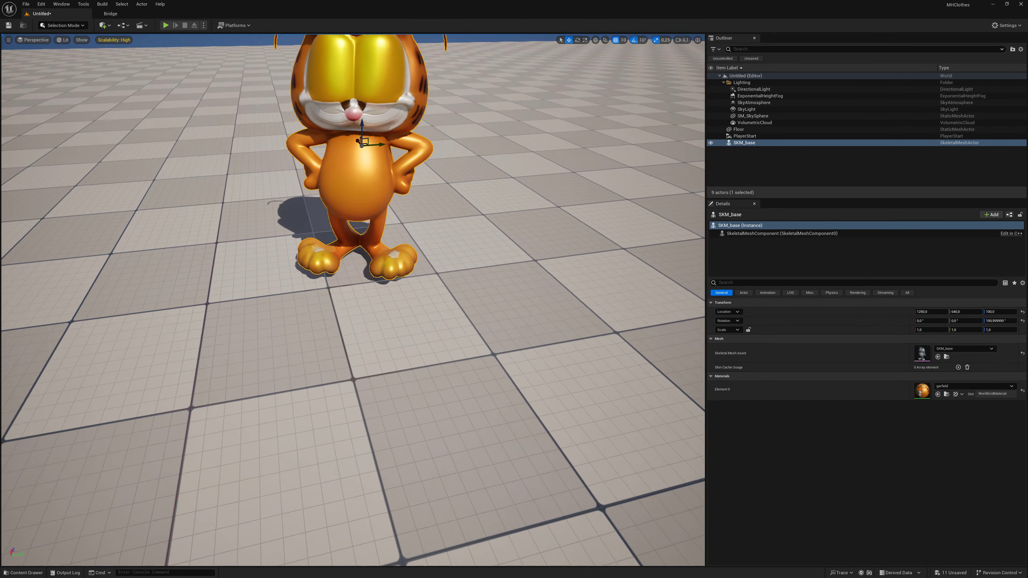
alt+drag(352, 283, 352, 202)
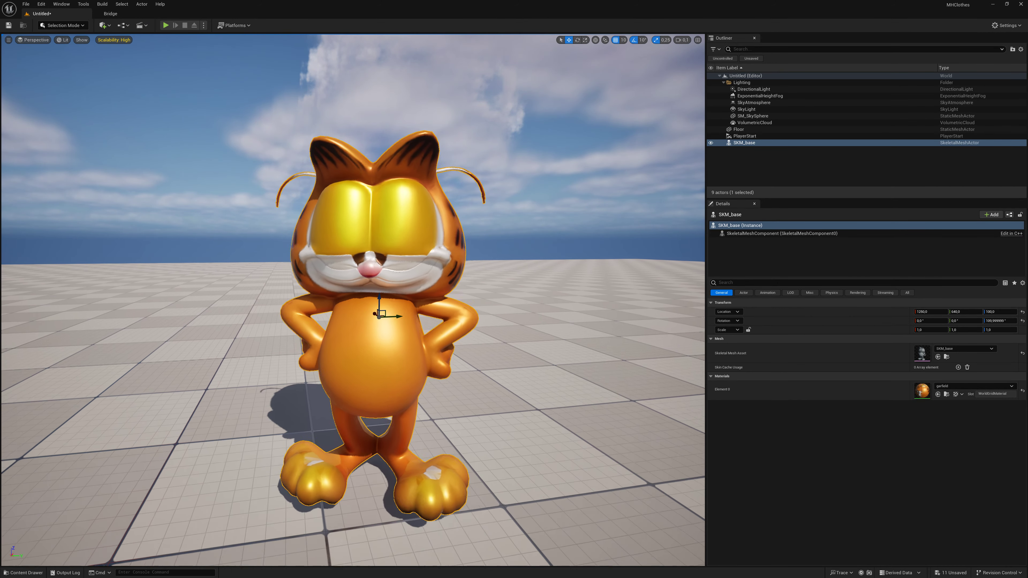
alt+drag(352, 284, 425, 284)
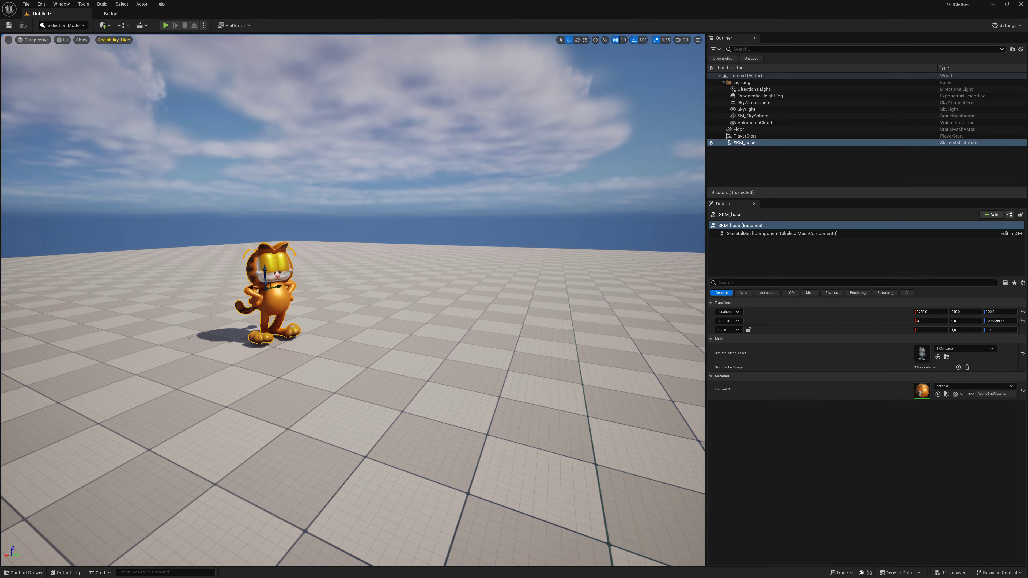
alt+drag(352, 284, 425, 283)
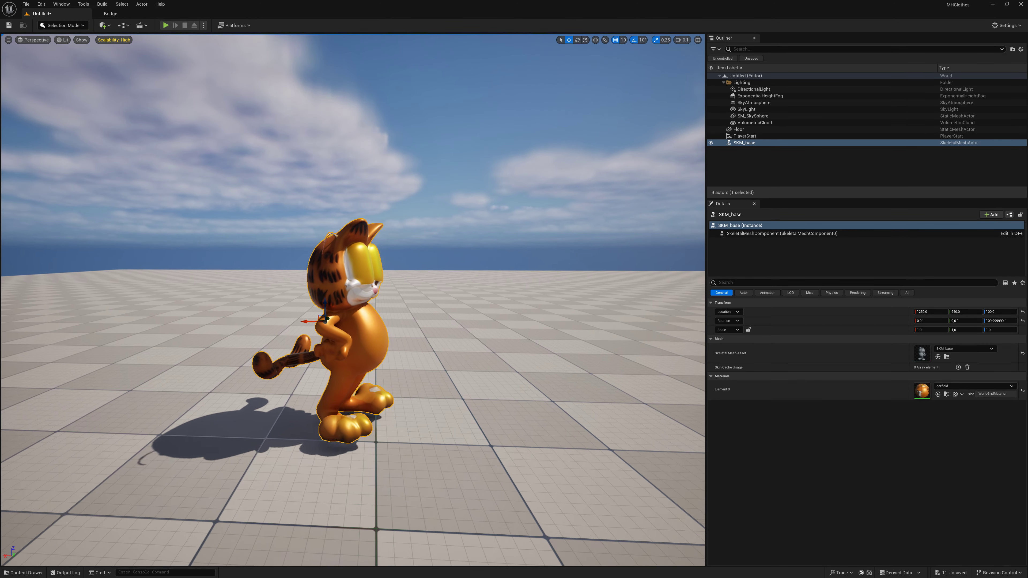
alt+drag(352, 283, 424, 284)
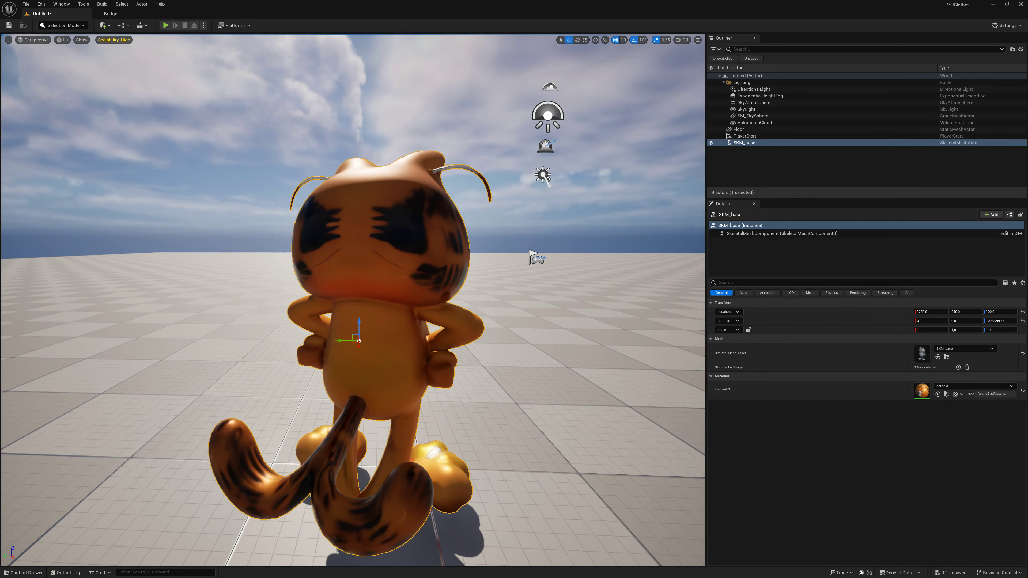
alt+drag(352, 283, 425, 284)
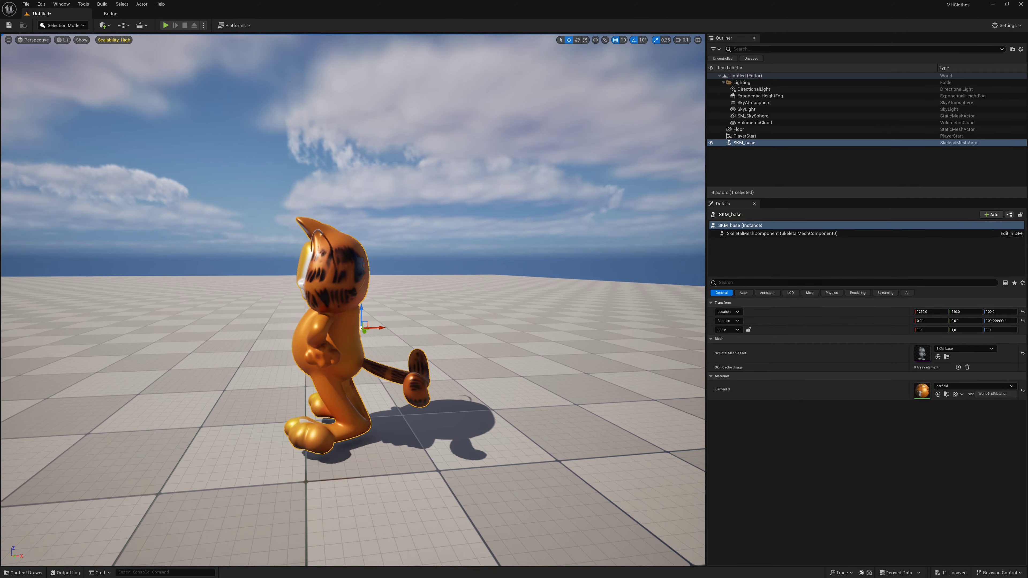
alt+drag(352, 284, 424, 283)
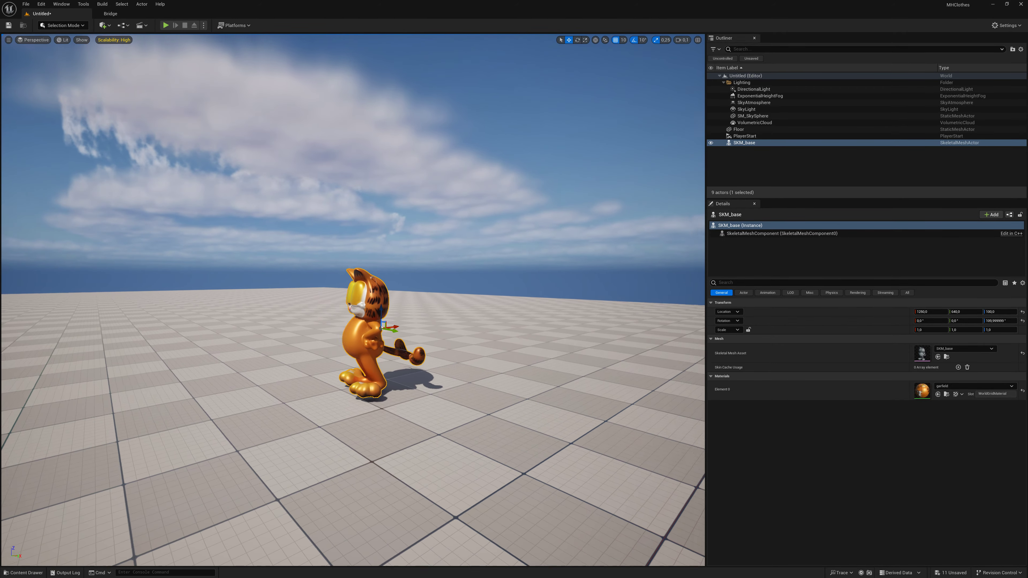
alt+drag(352, 284, 425, 283)
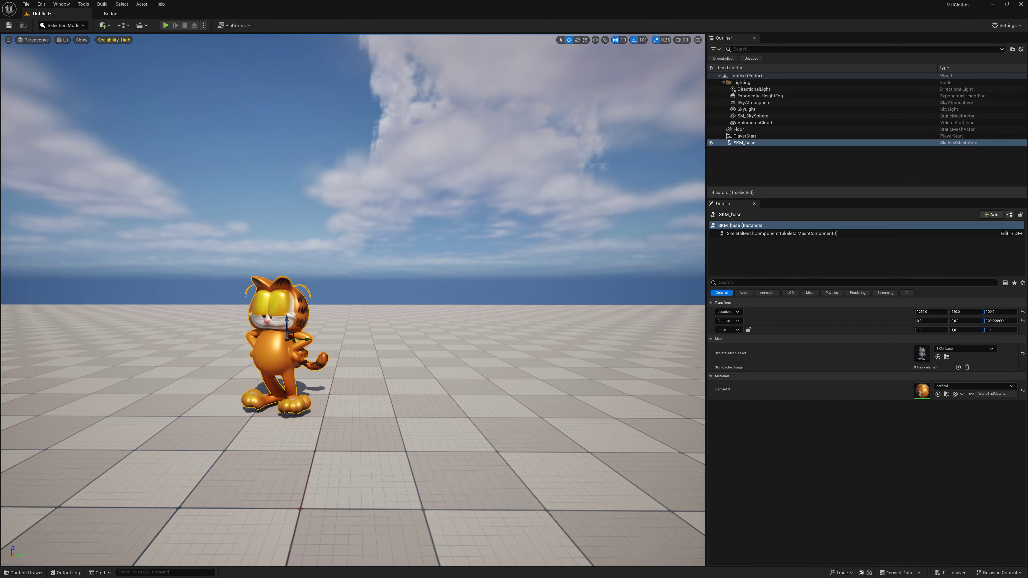
alt+drag(352, 284, 425, 284)
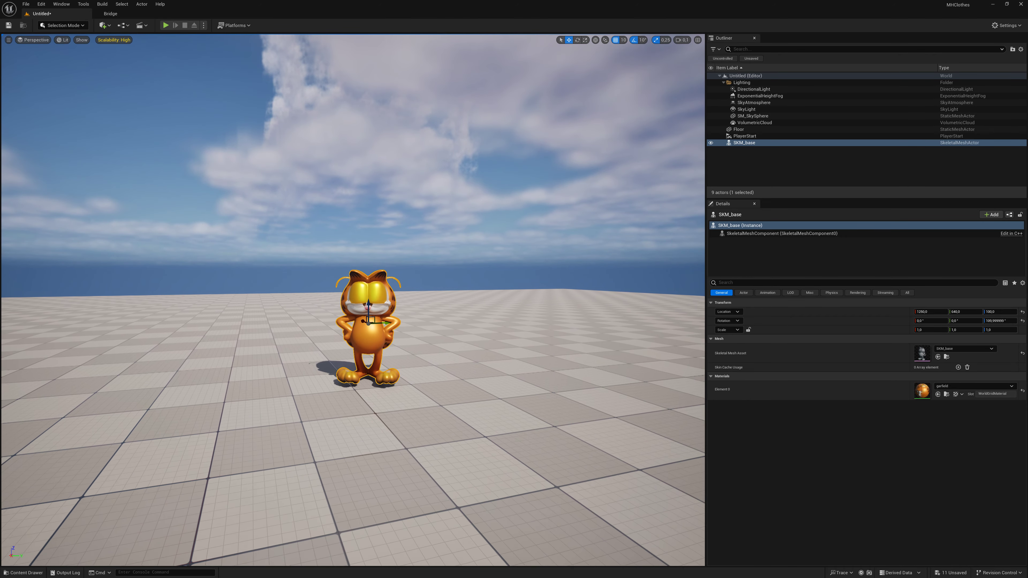